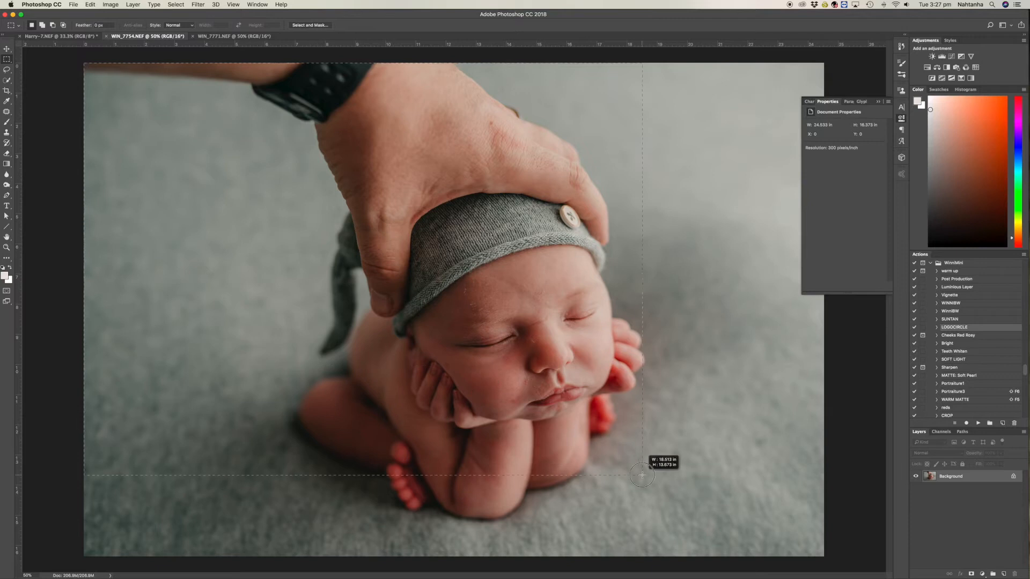
# Select the entire WIN_7771.NEF photo and copy it.
pyautogui.click(220, 37)
pyautogui.press('super+a')
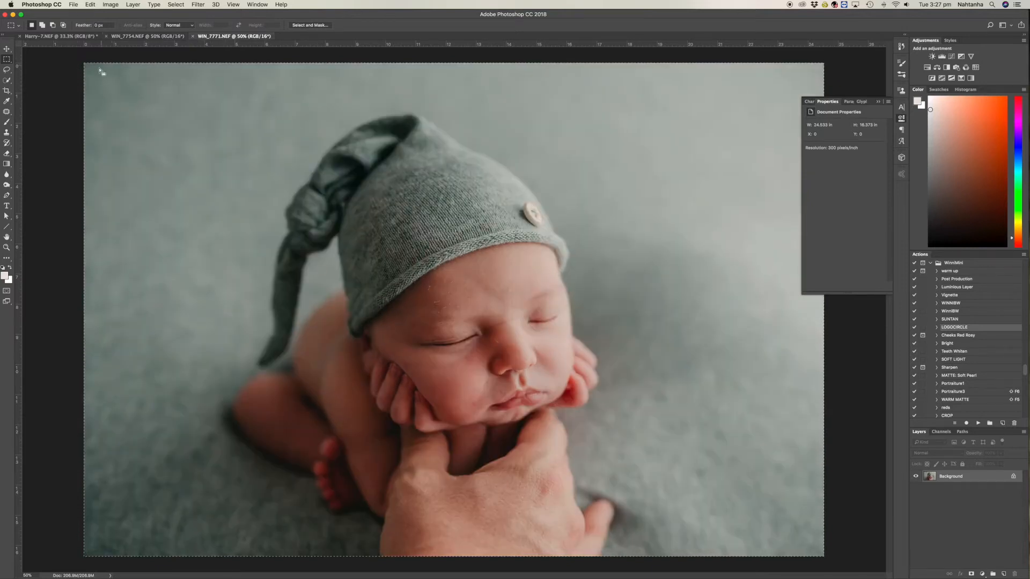
pyautogui.moveTo(72, 56); pyautogui.dragTo(840, 573)
pyautogui.click(90, 5)
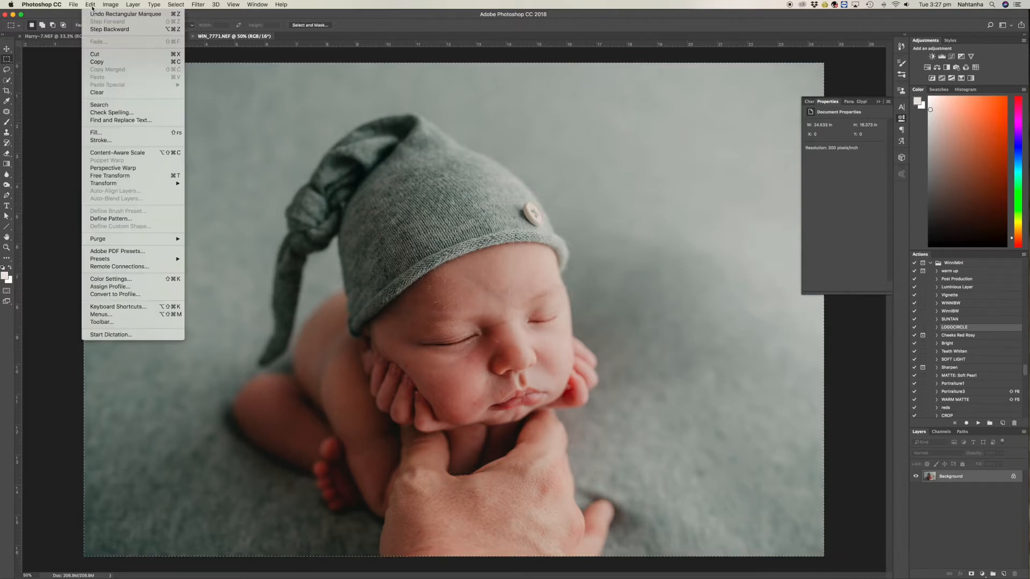
pyautogui.click(97, 61)
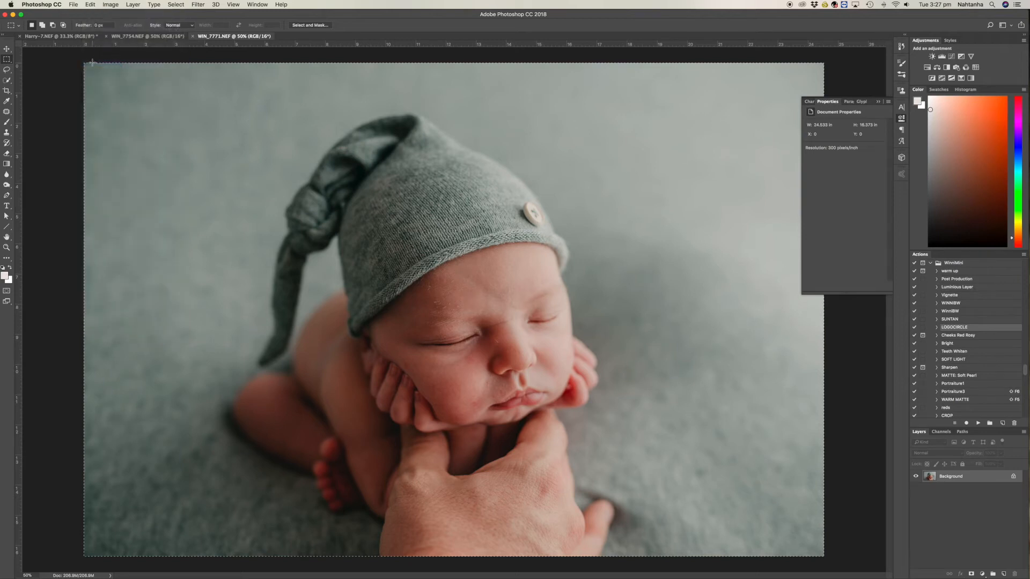
# Paste the copied photo into Harry-7.NEF as a new layer and lower its opacity to 52%.
pyautogui.click(77, 38)
pyautogui.click(89, 5)
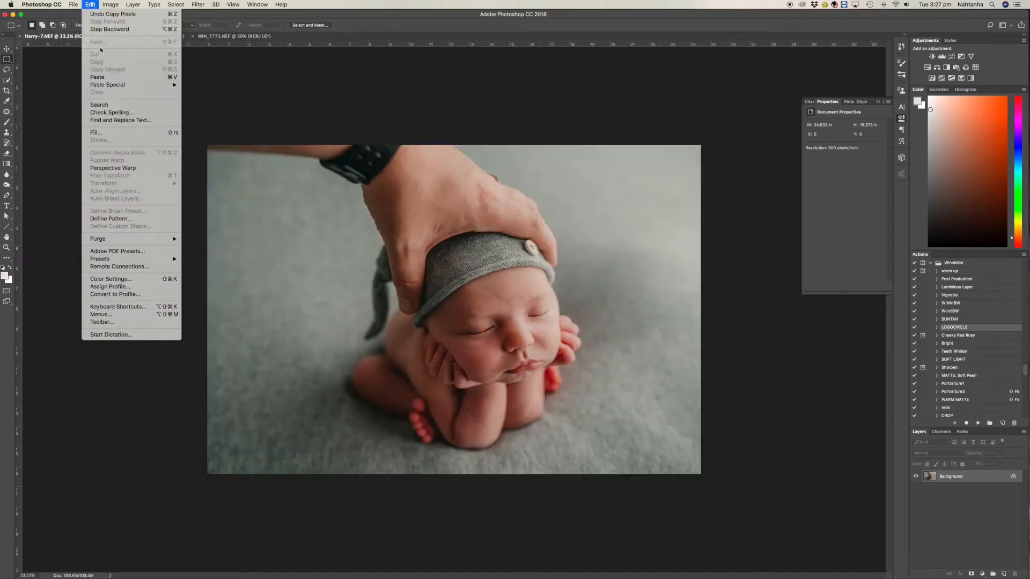
pyautogui.click(101, 78)
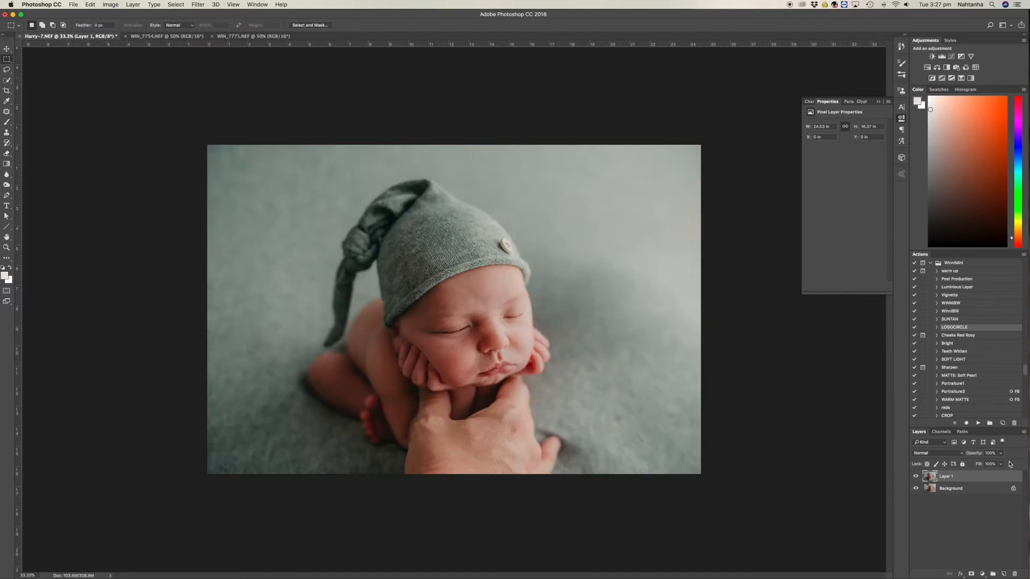
pyautogui.moveTo(974, 453); pyautogui.dragTo(949, 453)
pyautogui.moveTo(571, 377); pyautogui.dragTo(591, 369)
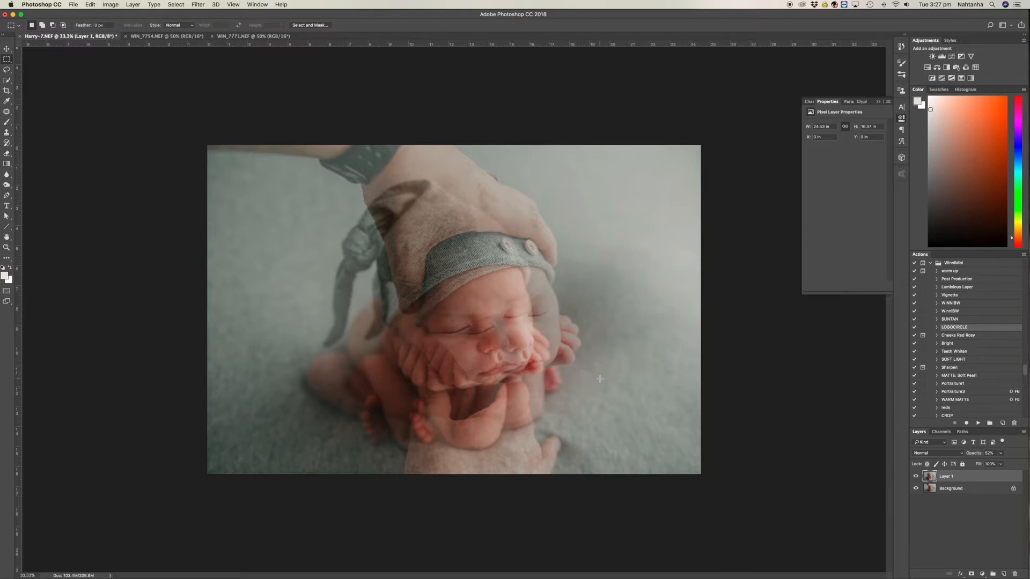
# Move Layer 1 over the baby's face below and scale it to about 95% width and 96% height.
pyautogui.press('super+t')
pyautogui.moveTo(567, 373); pyautogui.dragTo(614, 367)
pyautogui.moveTo(740, 137); pyautogui.dragTo(714, 148)
pyautogui.moveTo(571, 214); pyautogui.dragTo(568, 212)
pyautogui.moveTo(714, 151); pyautogui.dragTo(717, 151)
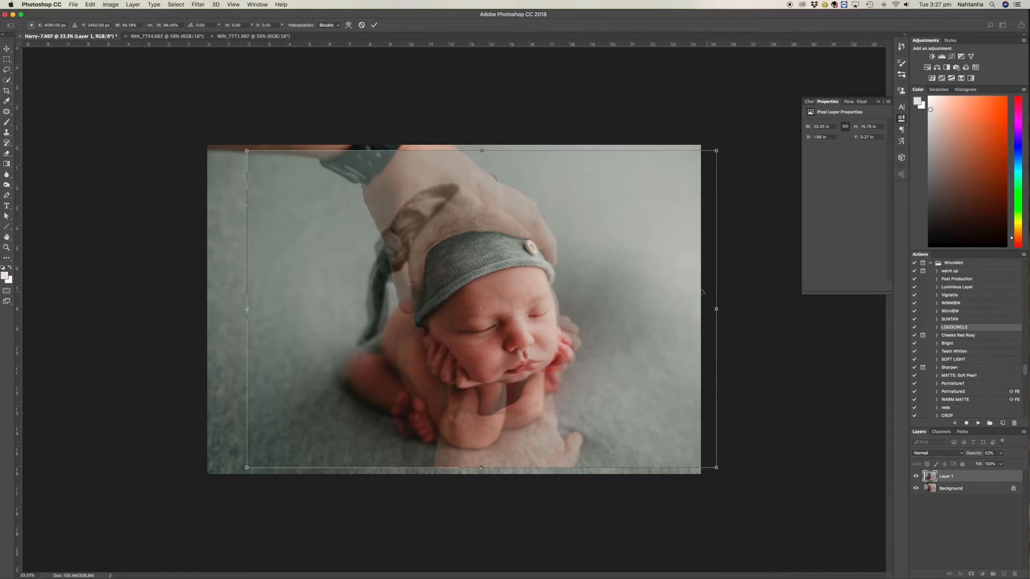
# Refine Layer 1's fit to about 94% width and 95% height, rotate it about 0.6 degrees and apply the transform.
pyautogui.moveTo(482, 151); pyautogui.dragTo(479, 161)
pyautogui.moveTo(726, 278); pyautogui.dragTo(652, 246)
pyautogui.moveTo(718, 152); pyautogui.dragTo(711, 151)
pyautogui.moveTo(480, 155); pyautogui.dragTo(479, 150)
pyautogui.moveTo(715, 144); pyautogui.dragTo(724, 155)
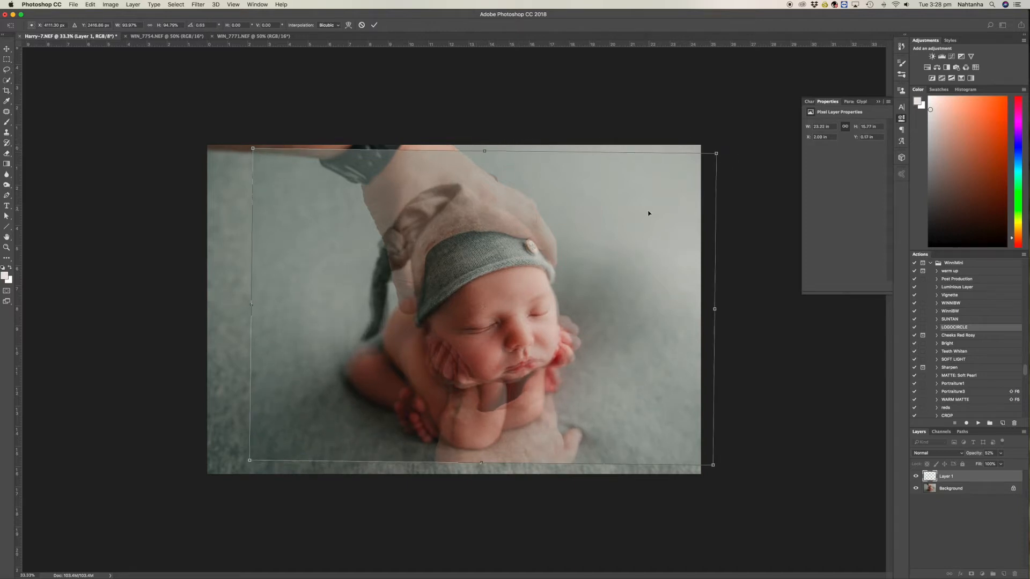
pyautogui.moveTo(644, 207); pyautogui.dragTo(646, 210)
pyautogui.press('Return')
# Transform Layer 1 again, reducing its height to 97.21% and repositioning it over the baby's face.
pyautogui.press('m')
pyautogui.press('super+t')
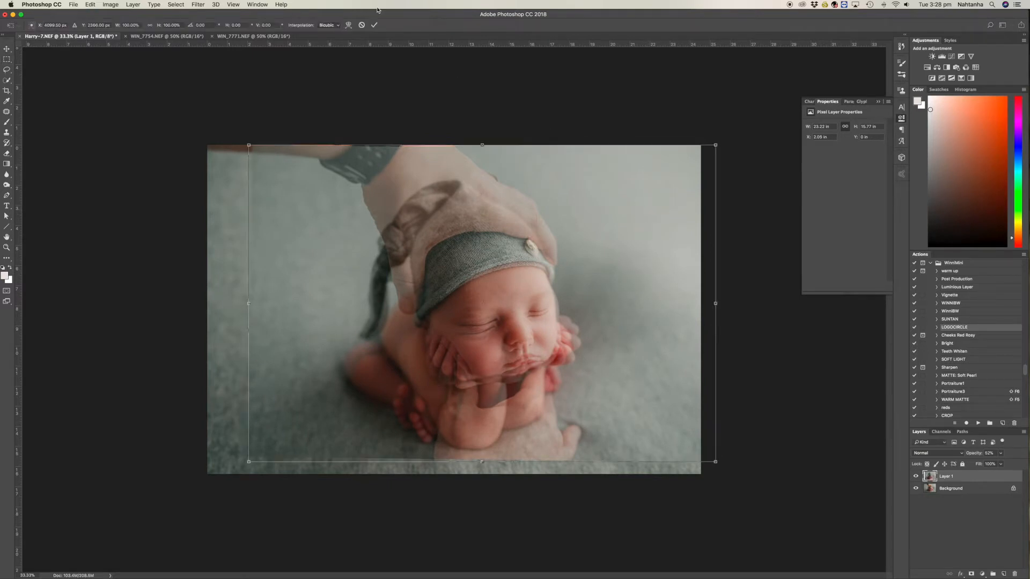
pyautogui.moveTo(615, 229); pyautogui.dragTo(615, 234)
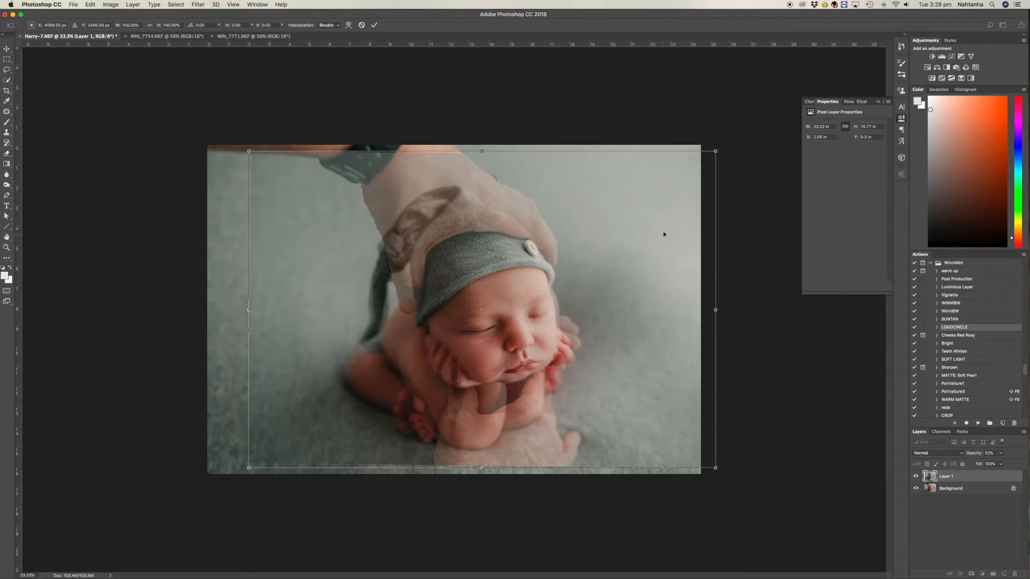
pyautogui.moveTo(482, 468); pyautogui.dragTo(482, 463)
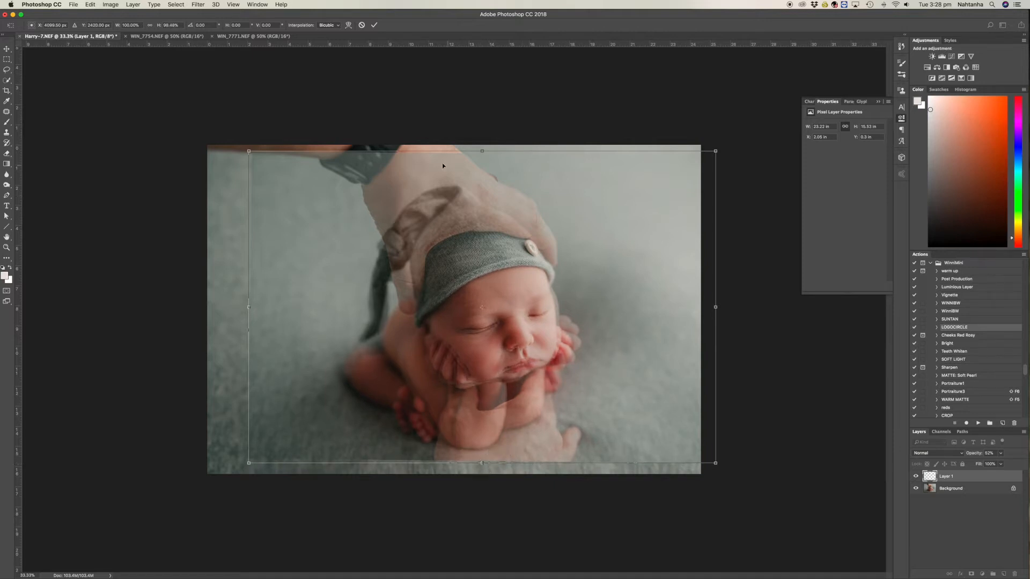
pyautogui.moveTo(481, 152); pyautogui.dragTo(489, 171)
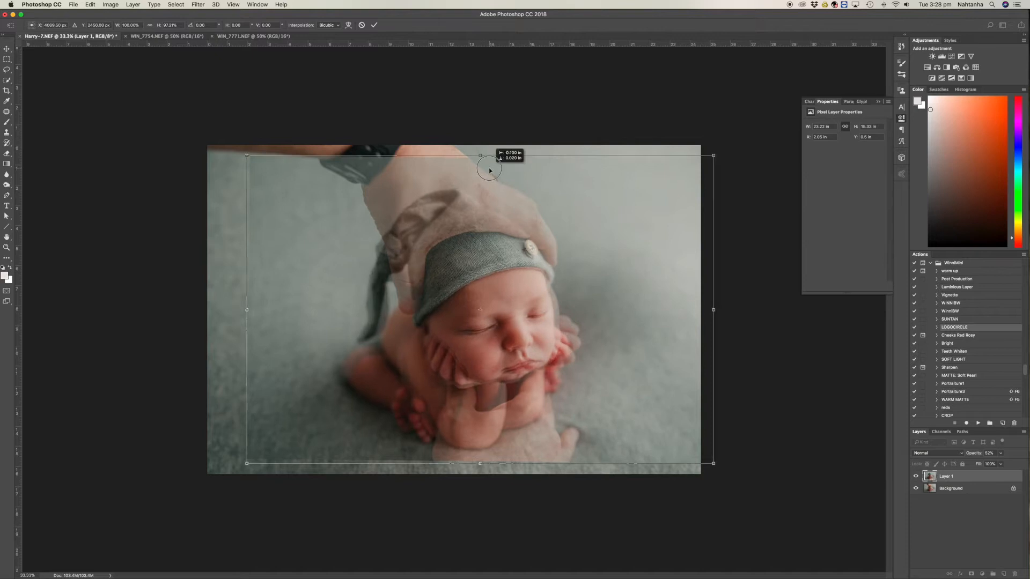
pyautogui.press('super+z')
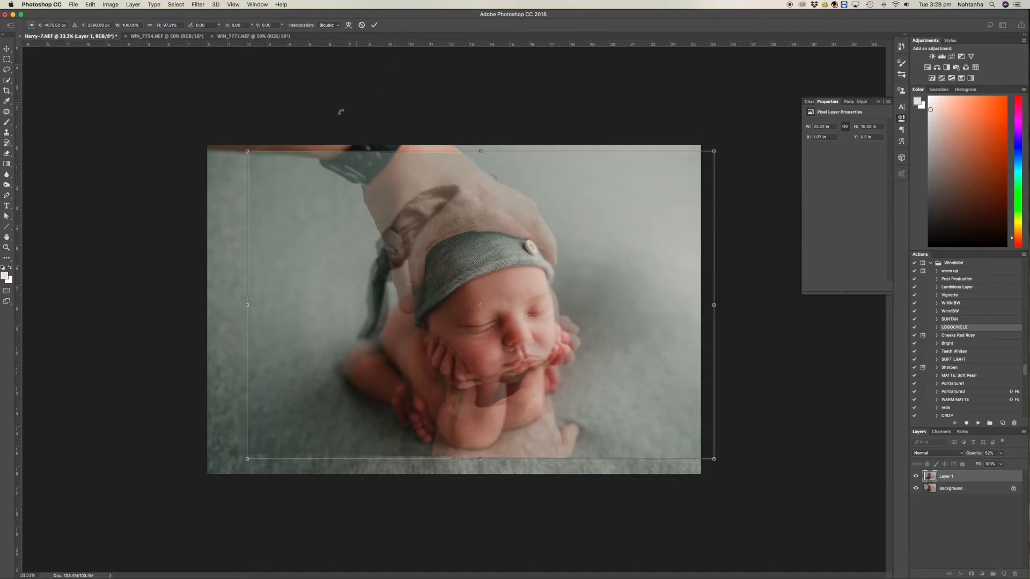
pyautogui.click(374, 25)
# Add a layer mask to Layer 1, restore the layer's opacity to 100% and invert the mask to black.
pyautogui.click(972, 574)
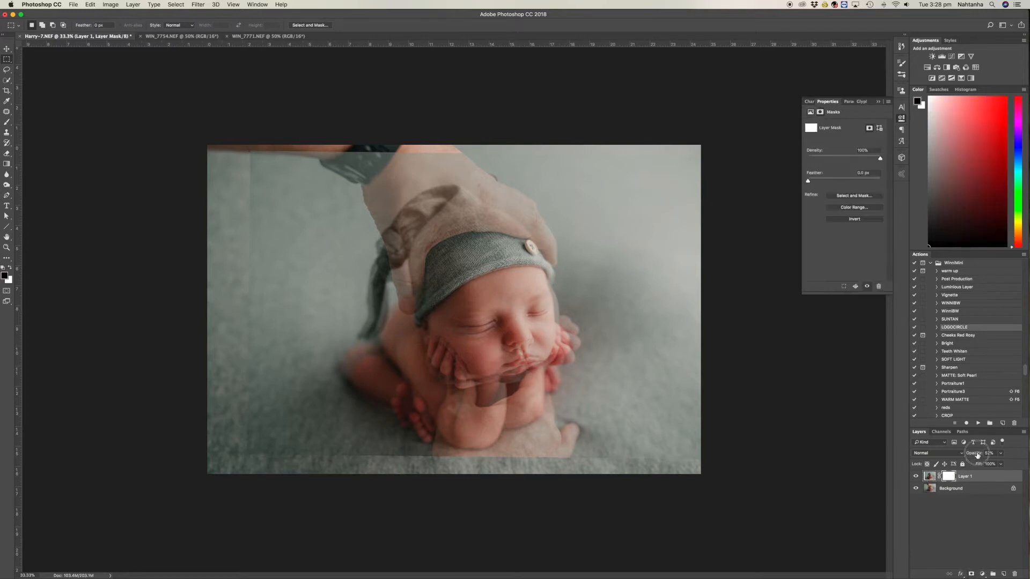
pyautogui.moveTo(1000, 454); pyautogui.dragTo(1020, 453)
pyautogui.press('super+i')
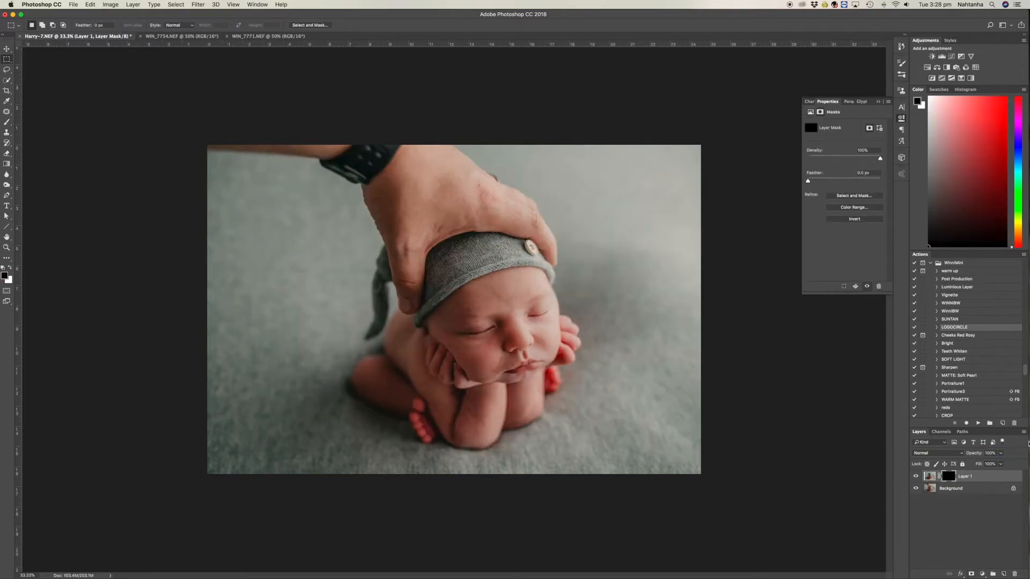
# Paint white on Layer 1's mask with a smaller brush to reveal the hat over the fingers.
pyautogui.press('b')
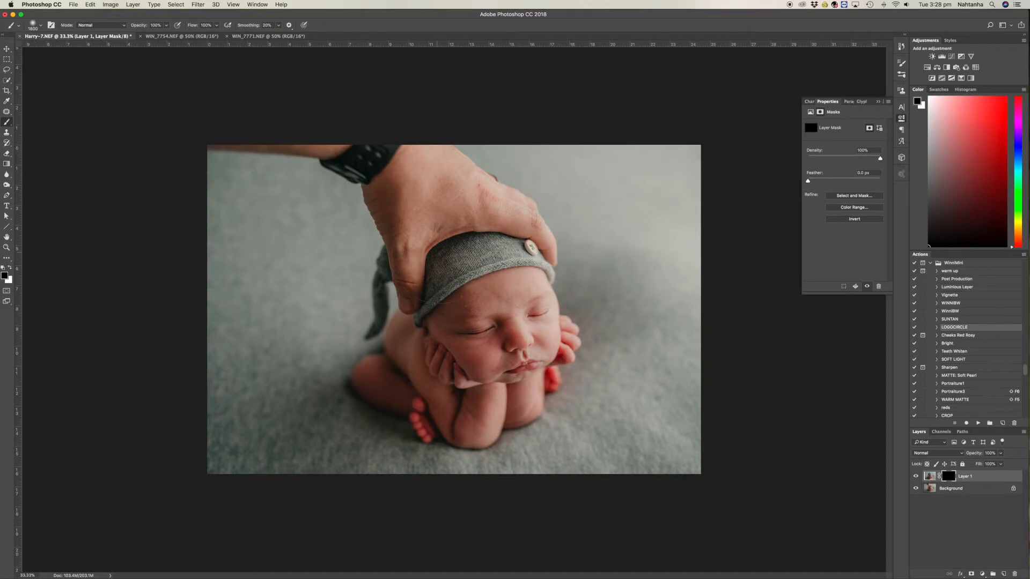
pyautogui.press('x')
pyautogui.press('[')
pyautogui.press('[')
pyautogui.press('[')
pyautogui.press('[')
pyautogui.press('[')
pyautogui.moveTo(410, 297)
pyautogui.mouseDown()
pyautogui.moveTo(478, 289)
pyautogui.moveTo(406, 305)
pyautogui.moveTo(419, 285)
pyautogui.moveTo(401, 276)
pyautogui.moveTo(428, 257)
pyautogui.moveTo(426, 284)
pyautogui.moveTo(449, 231)
pyautogui.moveTo(418, 256)
pyautogui.moveTo(535, 241)
pyautogui.mouseUp()
# Enlarge the brush and paint the mask white over the hand and forearm to reveal the upper hat and backdrop.
pyautogui.press(']')
pyautogui.press(']')
pyautogui.press(']')
pyautogui.press(']')
pyautogui.press('[')
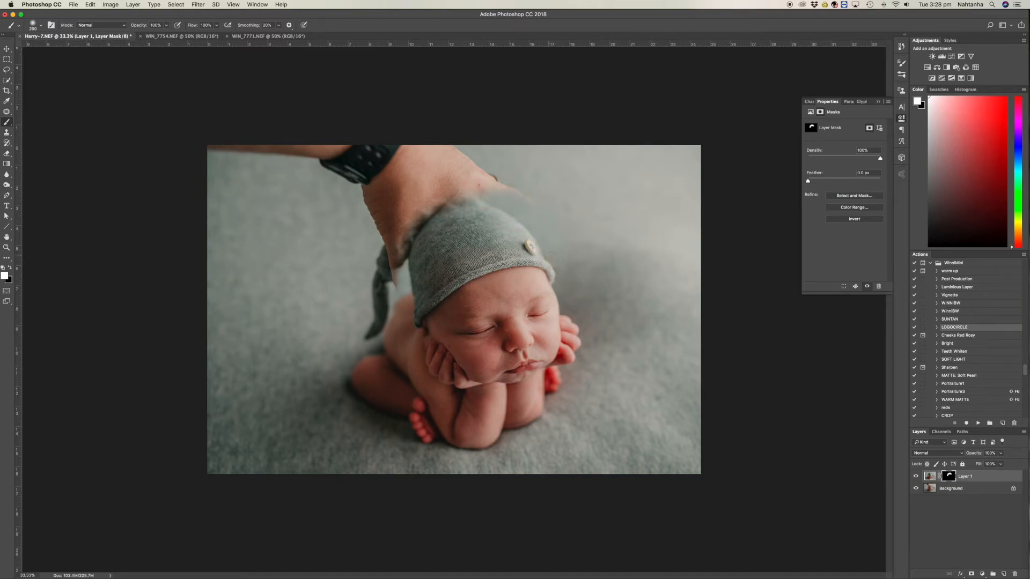
pyautogui.press(']')
pyautogui.moveTo(439, 188)
pyautogui.mouseDown()
pyautogui.moveTo(386, 236)
pyautogui.moveTo(386, 193)
pyautogui.moveTo(328, 153)
pyautogui.moveTo(271, 161)
pyautogui.mouseUp()
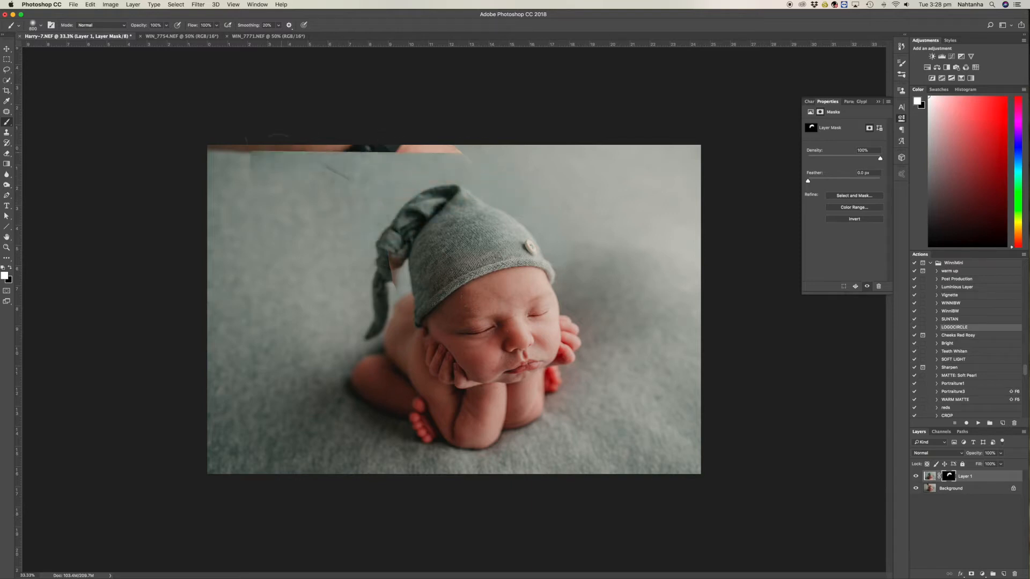
# Refine Layer 1's mask around the hat's hanging tail and its tip with a smaller brush.
pyautogui.press('[')
pyautogui.press('[')
pyautogui.press('[')
pyautogui.press('[')
pyautogui.press('[')
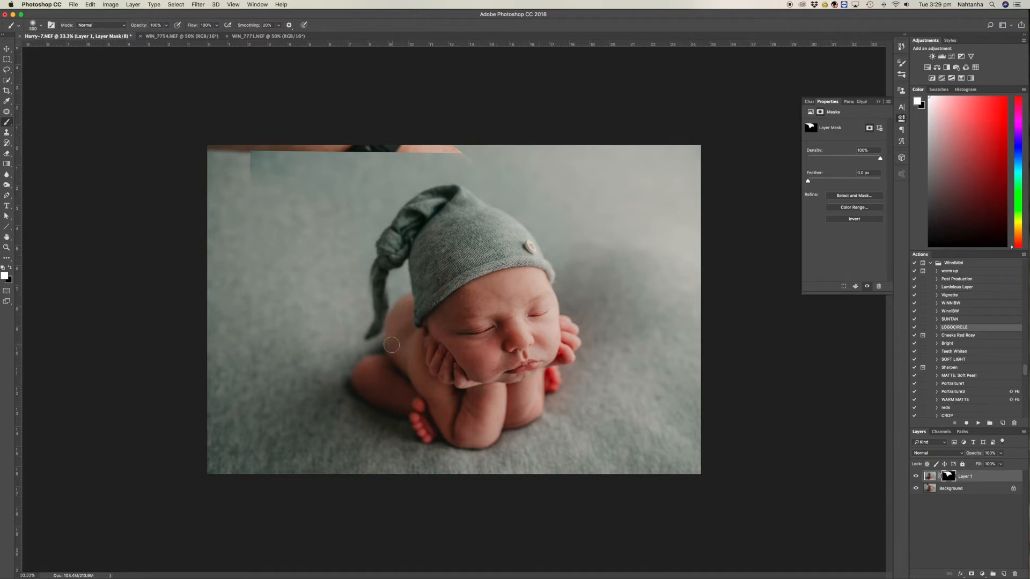
pyautogui.moveTo(382, 299); pyautogui.dragTo(380, 333)
pyautogui.moveTo(378, 273); pyautogui.dragTo(364, 336)
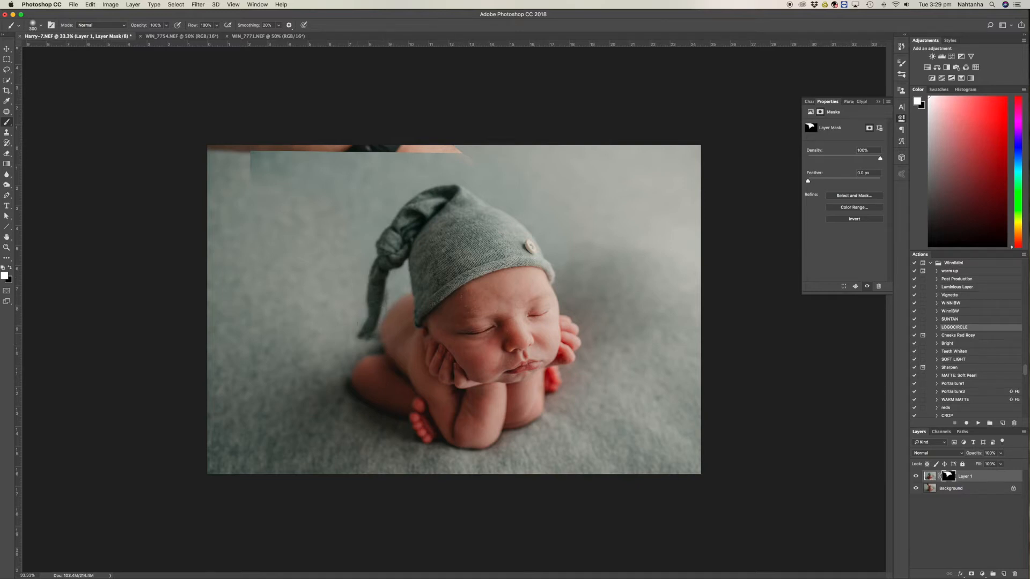
pyautogui.press('x')
pyautogui.press('x')
pyautogui.moveTo(374, 337); pyautogui.dragTo(370, 348)
pyautogui.press('x')
# Narrow Layer 1 to 96.81% width and nudge it left to line the hat up with the head.
pyautogui.press('super+t')
pyautogui.moveTo(247, 306); pyautogui.dragTo(255, 309)
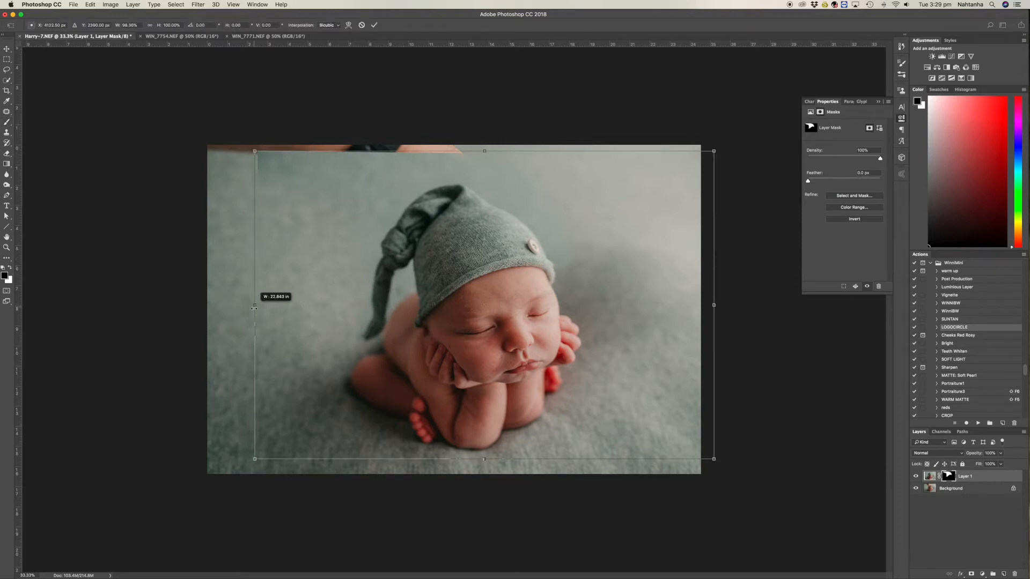
pyautogui.moveTo(332, 309); pyautogui.dragTo(329, 310)
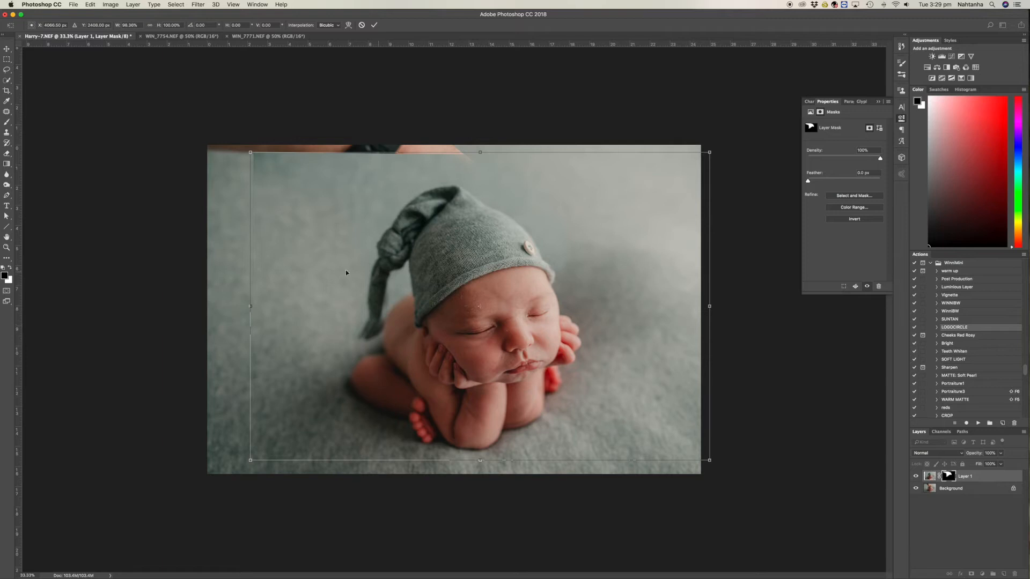
pyautogui.moveTo(251, 306)
pyautogui.mouseDown()
pyautogui.moveTo(238, 307)
pyautogui.moveTo(258, 309)
pyautogui.mouseUp()
pyautogui.hotkey('shift', 'Left')
pyautogui.hotkey('shift', 'Left')
pyautogui.hotkey('shift', 'Left')
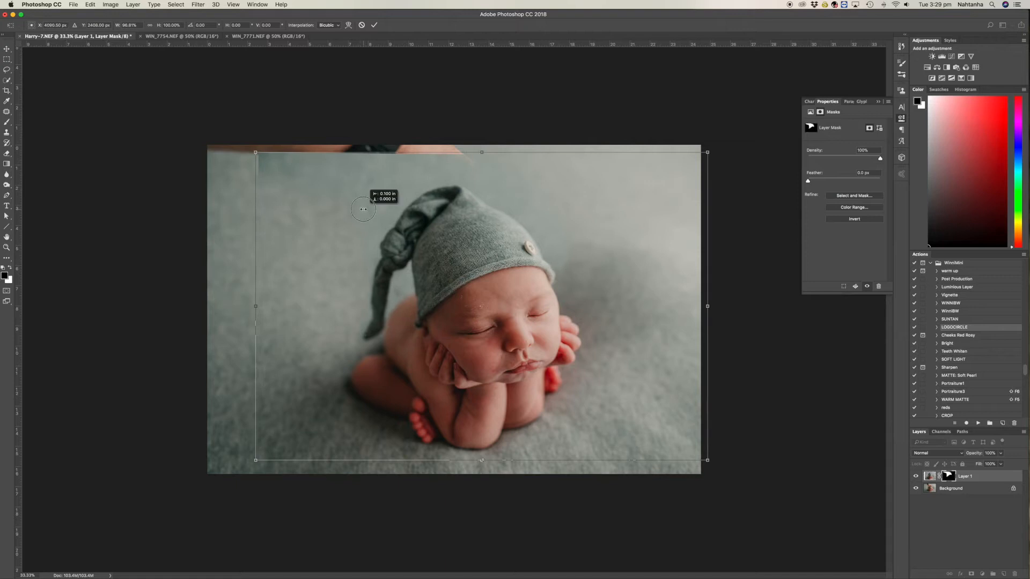
pyautogui.press('Left')
pyautogui.press('Left')
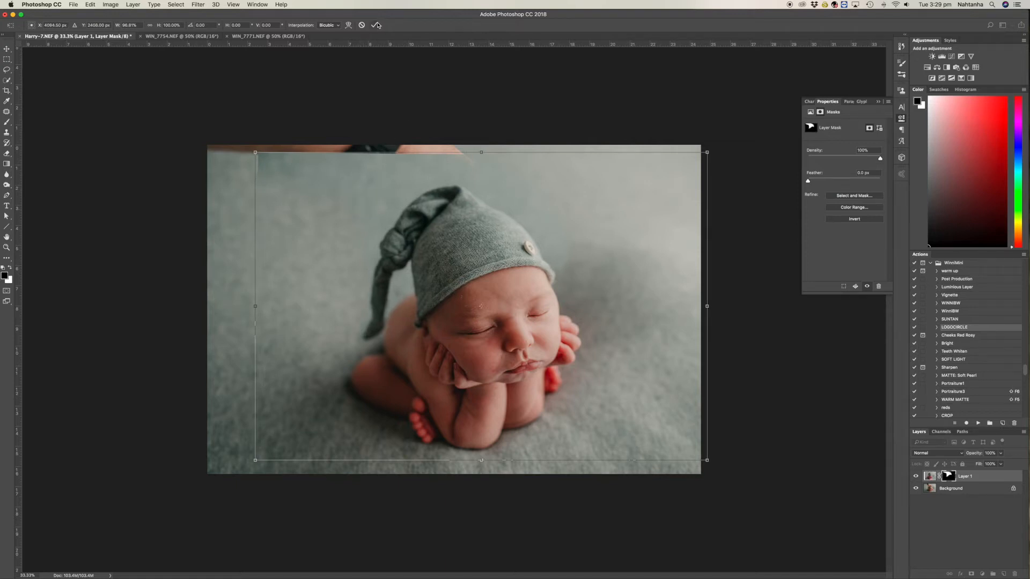
pyautogui.click(374, 25)
# Enlarge the brush to 1000 px and touch up Layer 1's mask around the knot of the hat.
pyautogui.press('b')
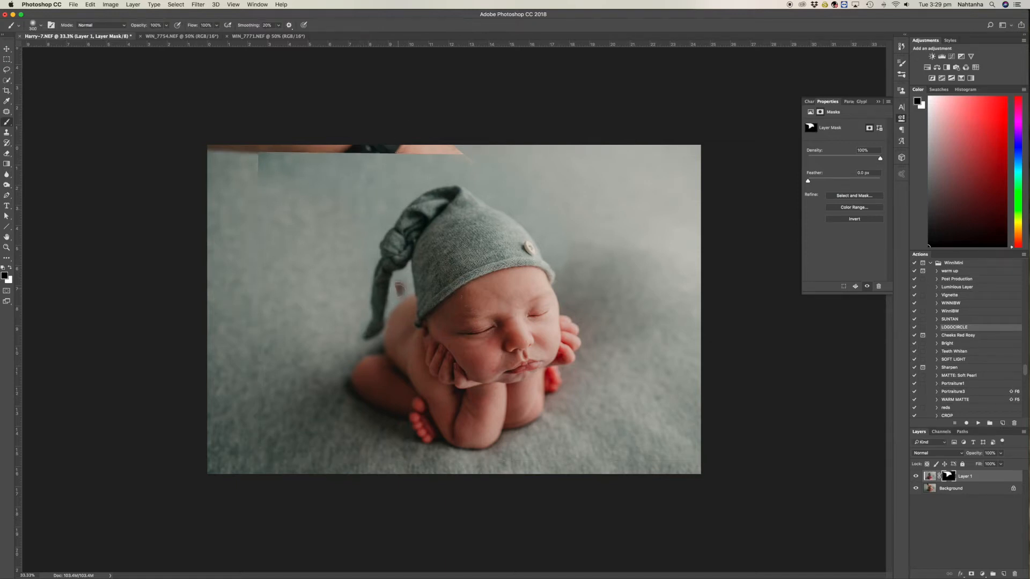
pyautogui.press('x')
pyautogui.press('x')
pyautogui.press(']')
pyautogui.press(']')
pyautogui.press(']')
pyautogui.press(']')
pyautogui.press(']')
pyautogui.press(']')
pyautogui.press(']')
pyautogui.moveTo(413, 239); pyautogui.dragTo(424, 236)
# Display Layer 1's mask as a red overlay, touch up its hat area with a smaller brush and hide the overlay.
pyautogui.press('\\')
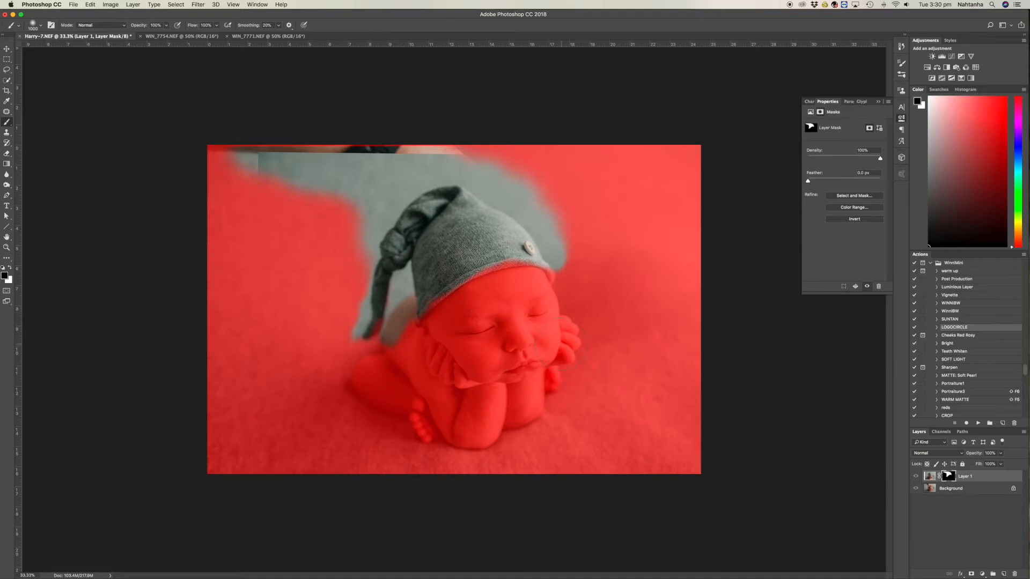
pyautogui.press('[')
pyautogui.click(464, 246)
pyautogui.press('x')
pyautogui.press('x')
pyautogui.moveTo(467, 244); pyautogui.dragTo(444, 245)
pyautogui.press('x')
pyautogui.press('x')
pyautogui.press('\\')
# Toggle Layer 1's visibility to compare the image with and without the revealed hat.
pyautogui.click(916, 476)
pyautogui.click(916, 476)
pyautogui.click(916, 476)
pyautogui.click(916, 477)
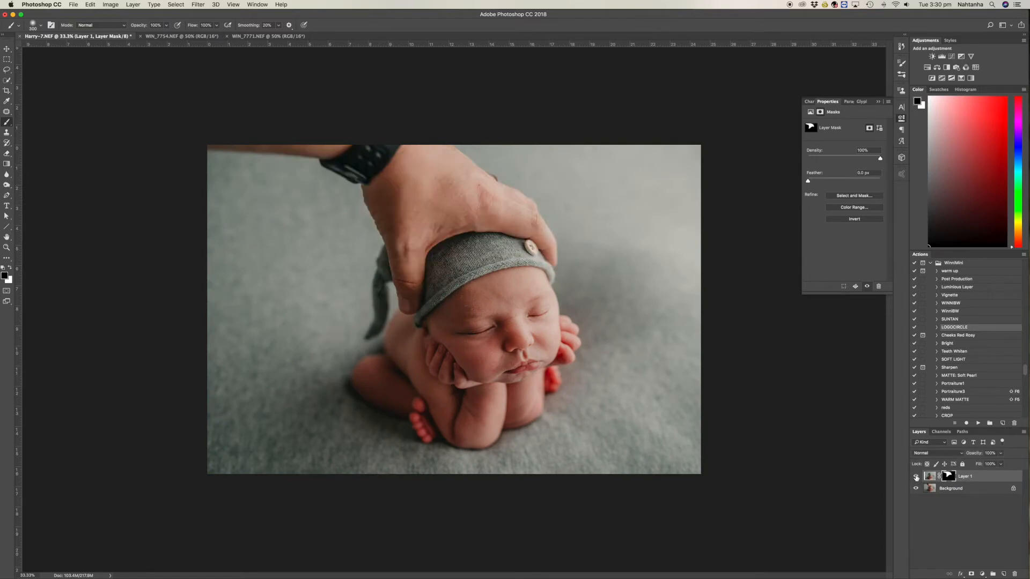
pyautogui.click(916, 476)
pyautogui.click(916, 477)
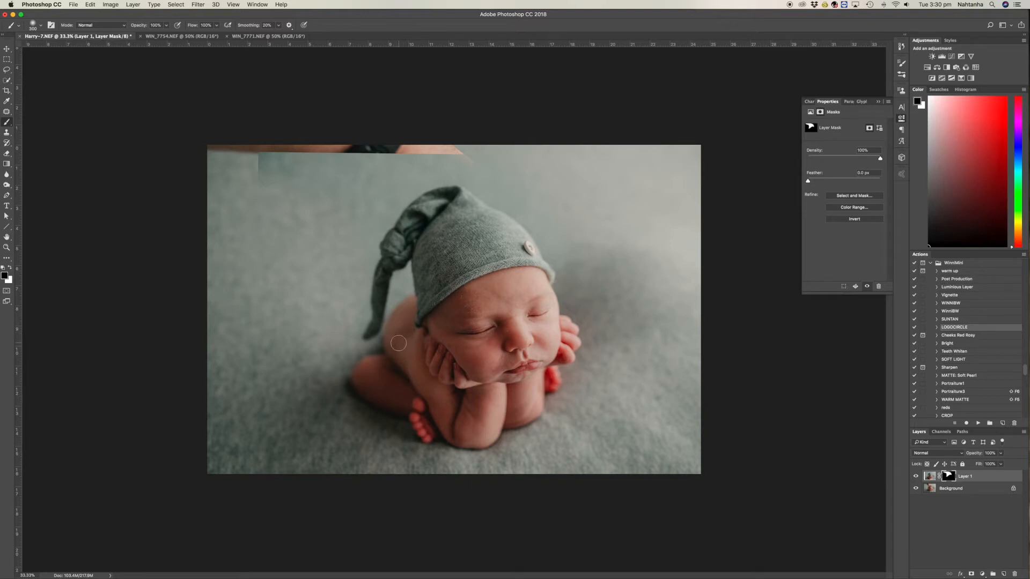
pyautogui.press('x')
pyautogui.click(916, 476)
pyautogui.click(917, 477)
pyautogui.click(916, 476)
pyautogui.click(917, 476)
# Merge Layer 1 into the Background and crop the image to the 5:7 ratio in landscape orientation.
pyautogui.press('super+e')
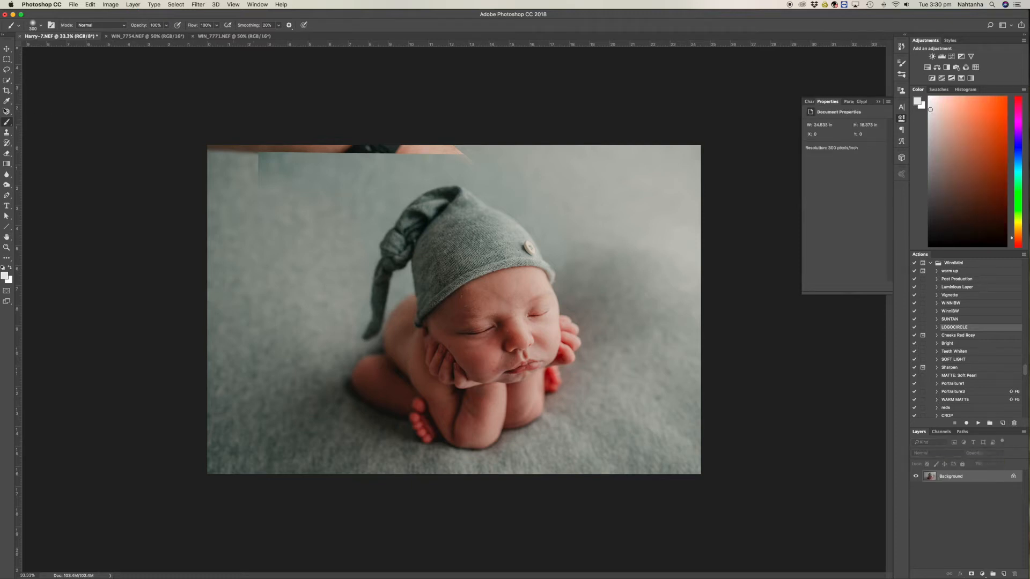
pyautogui.click(7, 91)
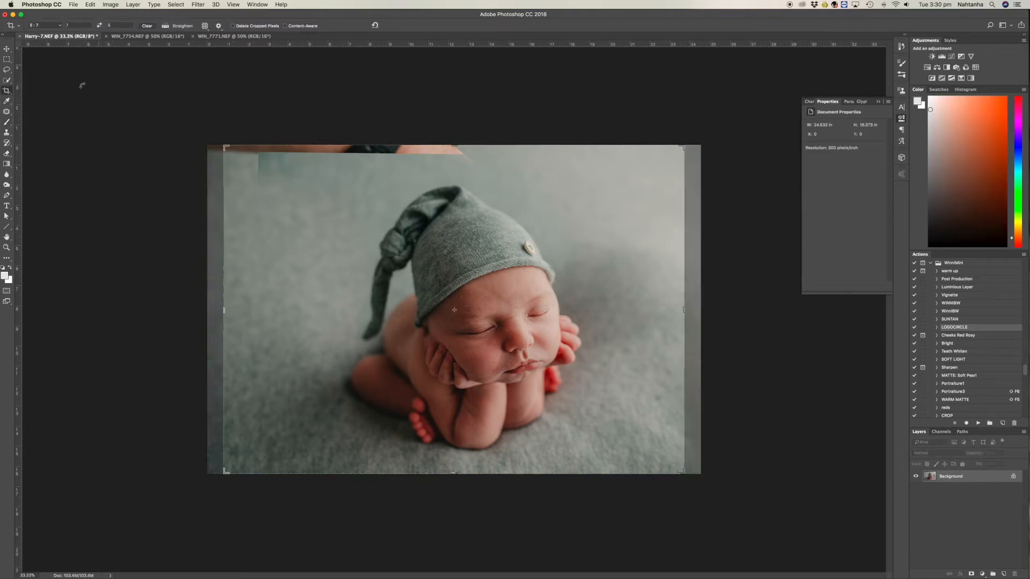
pyautogui.click(56, 183)
pyautogui.press('Return')
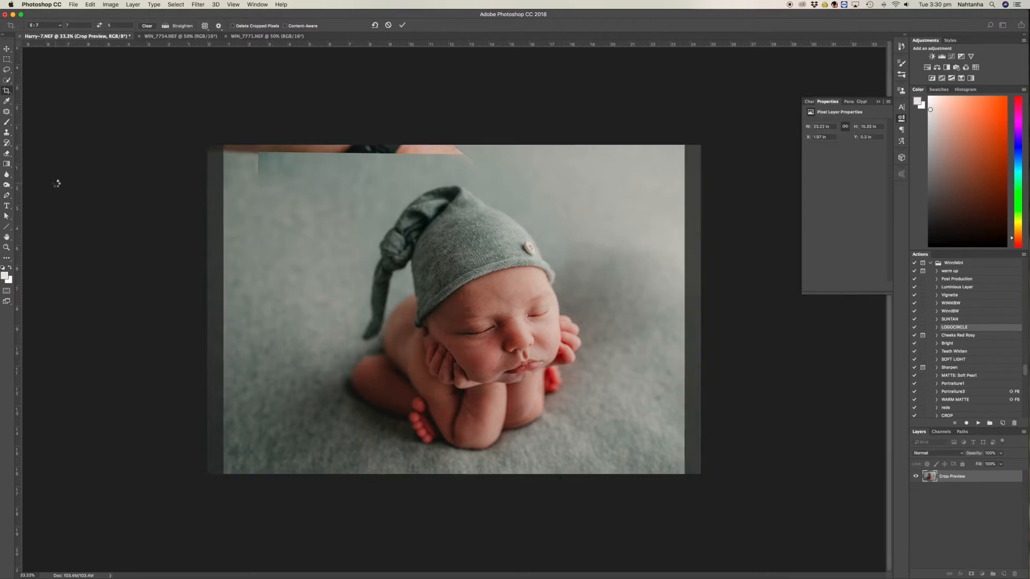
# Scale the merged layer to 103.48% towards the upper left to push the remaining arm strip off the canvas.
pyautogui.press('super+t')
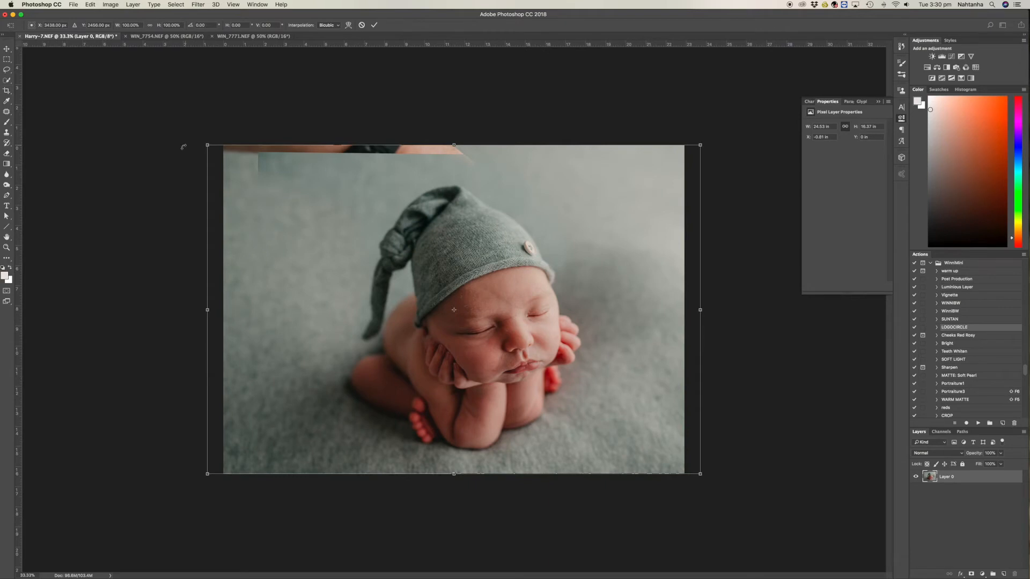
pyautogui.moveTo(208, 145); pyautogui.dragTo(190, 133)
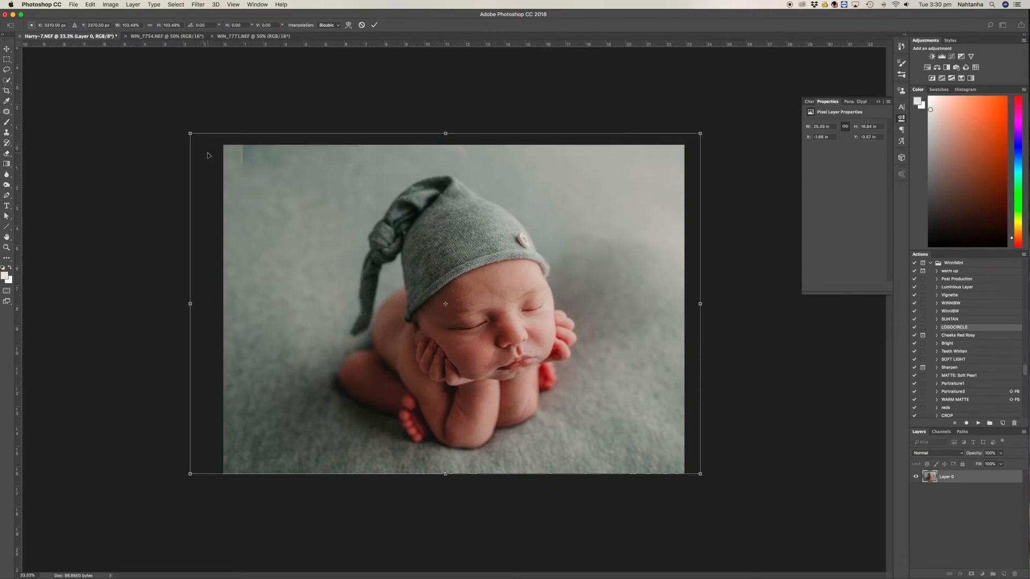
pyautogui.press('Return')
# Patch the visible seam in the photo's upper-left corner with clean backdrop, deselect it and duplicate the layer.
pyautogui.click(6, 111)
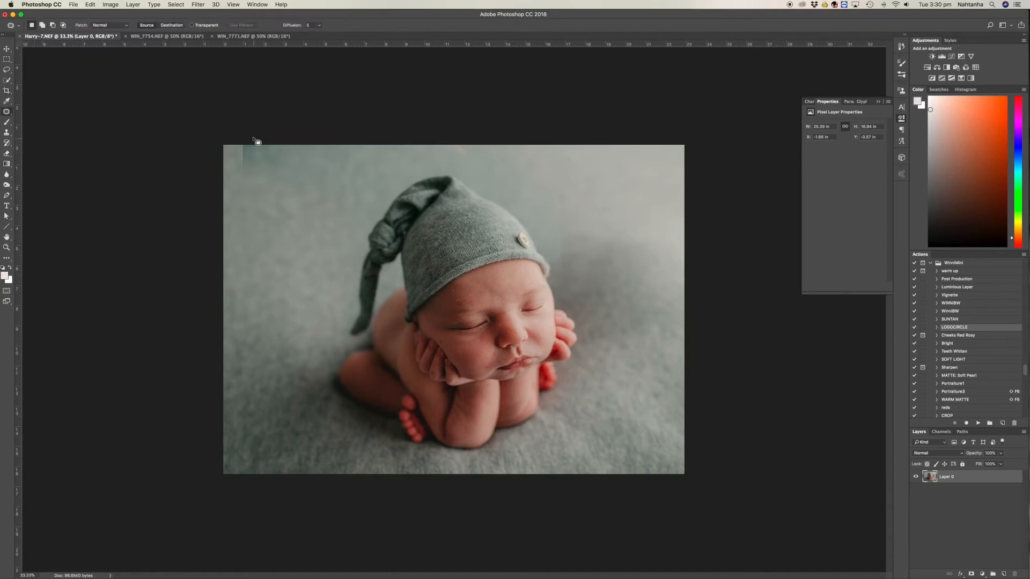
pyautogui.moveTo(277, 157)
pyautogui.mouseDown()
pyautogui.moveTo(259, 161)
pyautogui.moveTo(290, 195)
pyautogui.mouseUp()
pyautogui.press('super+d')
pyautogui.press('super+j')
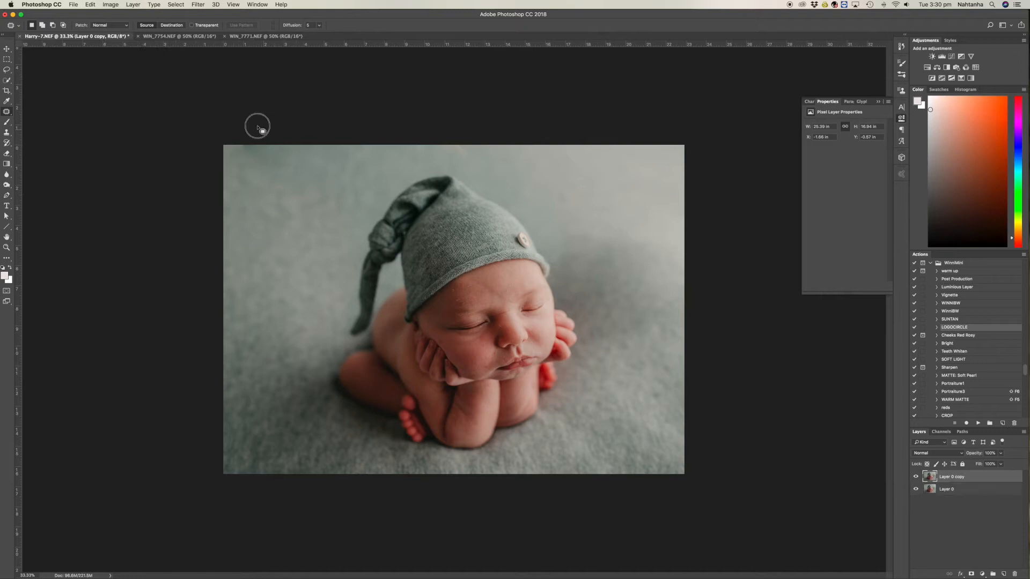
# Patch the marked area near the photo's upper-left corner with clean backdrop from just below it and deselect.
pyautogui.moveTo(277, 158)
pyautogui.mouseDown()
pyautogui.moveTo(296, 190)
pyautogui.moveTo(269, 154)
pyautogui.moveTo(216, 164)
pyautogui.moveTo(267, 168)
pyautogui.moveTo(272, 191)
pyautogui.mouseUp()
pyautogui.press('super+d')
pyautogui.press('super+d')
# Clone backdrop texture along the photo's upper edge with the Clone Stamp at 100% opacity, then step back the last stroke.
pyautogui.press('s')
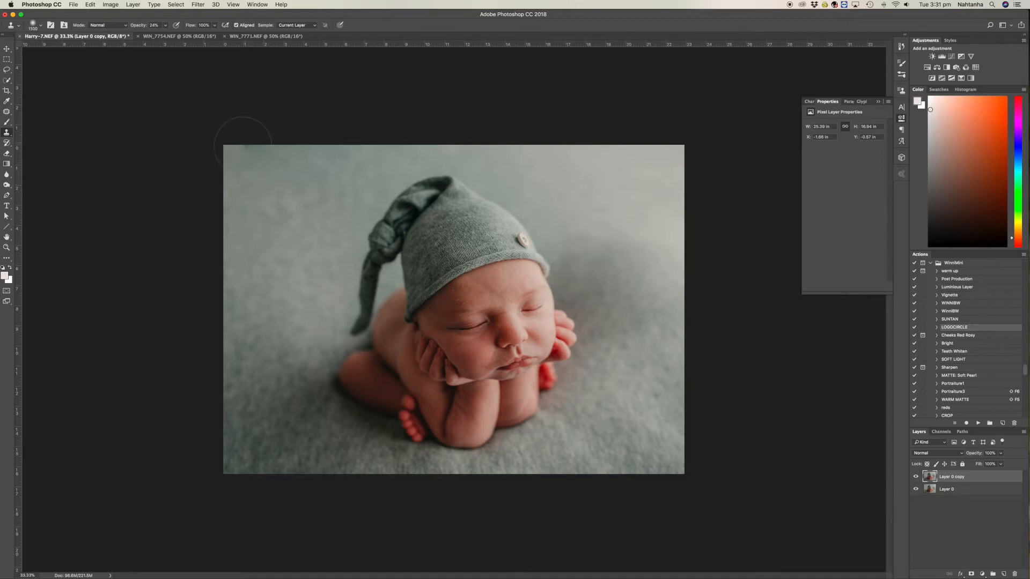
pyautogui.moveTo(138, 26); pyautogui.dragTo(169, 28)
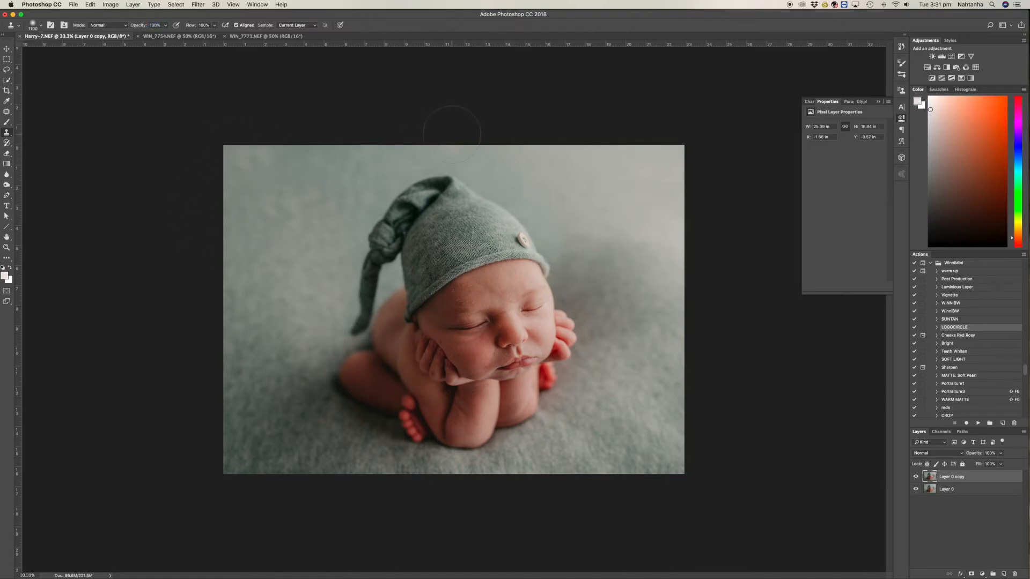
pyautogui.click(90, 5)
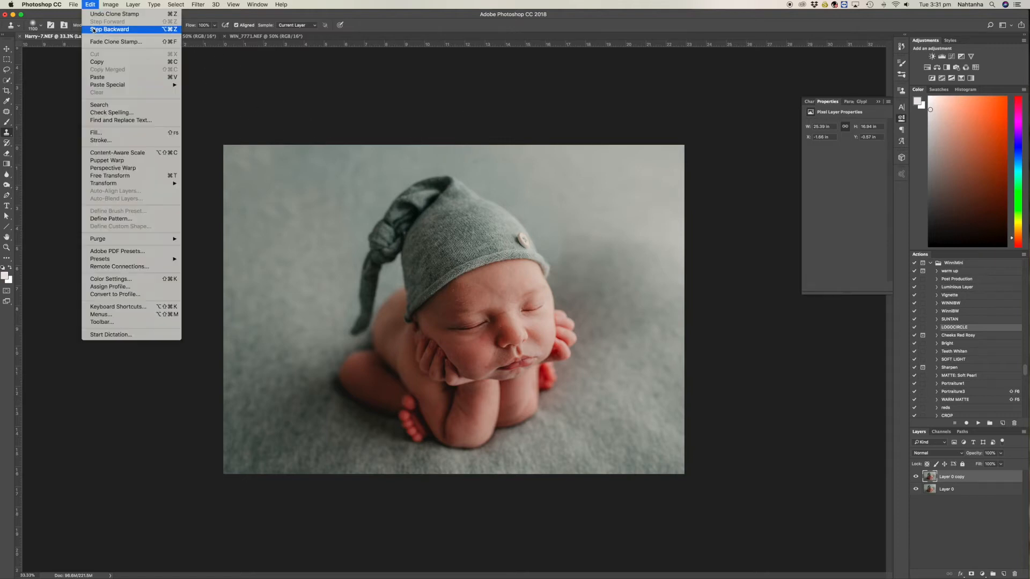
pyautogui.click(94, 30)
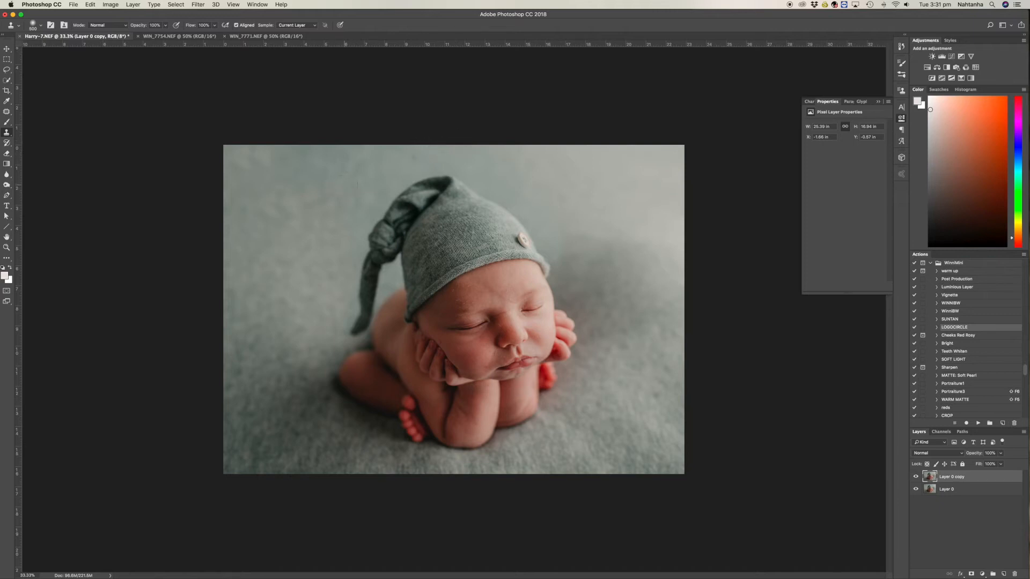
# Merge the visible layers, duplicate the result and open the duplicate in the Liquify filter.
pyautogui.press('super+shift+e')
pyautogui.press('super+j')
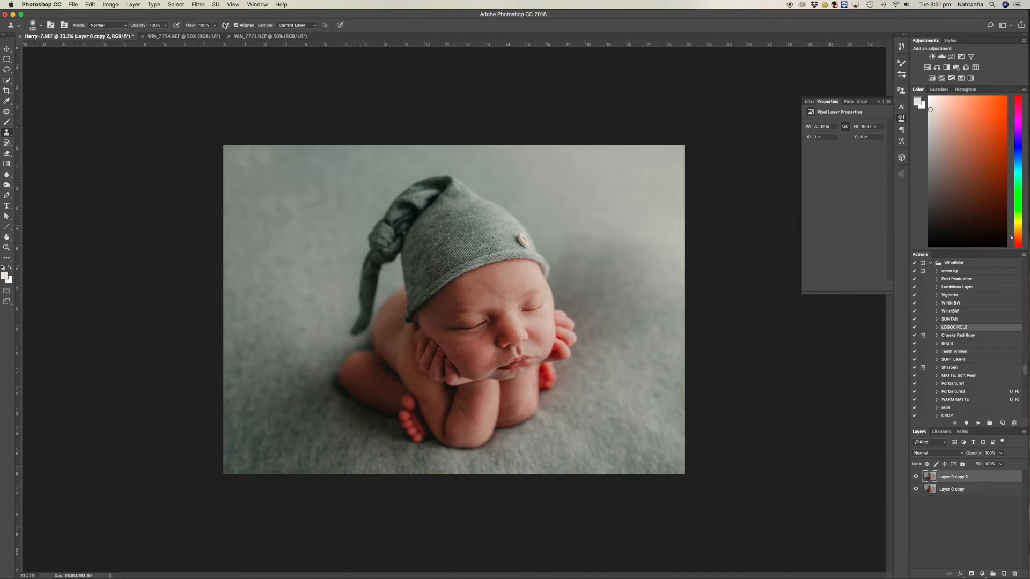
pyautogui.click(198, 4)
pyautogui.click(209, 69)
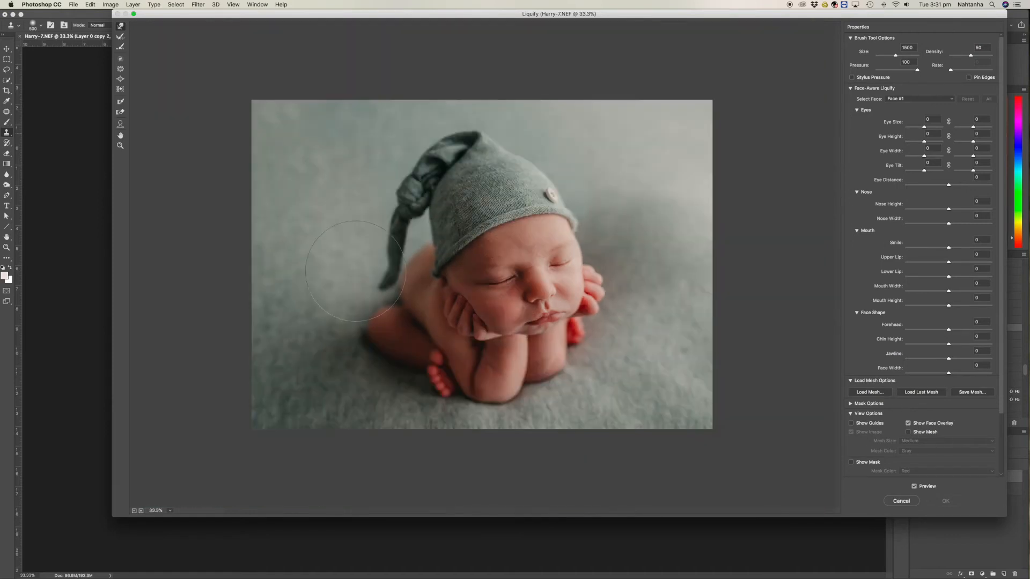
# Nudge the baby's hand and the contour beside the arm with the warp brush at size 1200.
pyautogui.press('[')
pyautogui.press('[')
pyautogui.press('[')
pyautogui.moveTo(470, 322); pyautogui.dragTo(458, 304)
pyautogui.moveTo(436, 315); pyautogui.dragTo(438, 316)
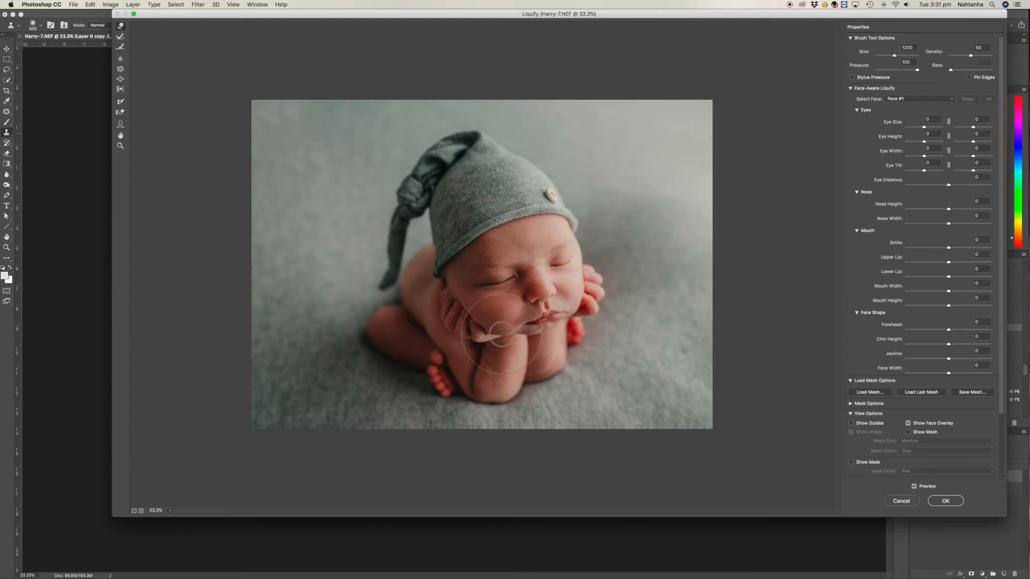
# Reshape the hat's crown and hanging tail with the warp brush at about size 900 and apply the Liquify changes.
pyautogui.press('[')
pyautogui.moveTo(482, 135); pyautogui.dragTo(438, 145)
pyautogui.press(']')
pyautogui.press('[')
pyautogui.moveTo(384, 267); pyautogui.dragTo(374, 271)
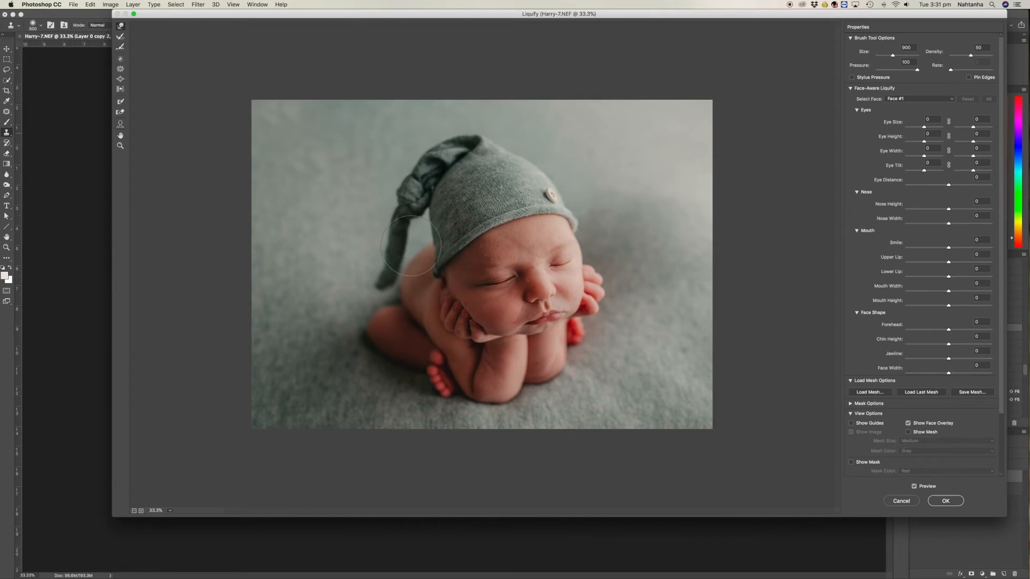
pyautogui.press(']')
pyautogui.press('[')
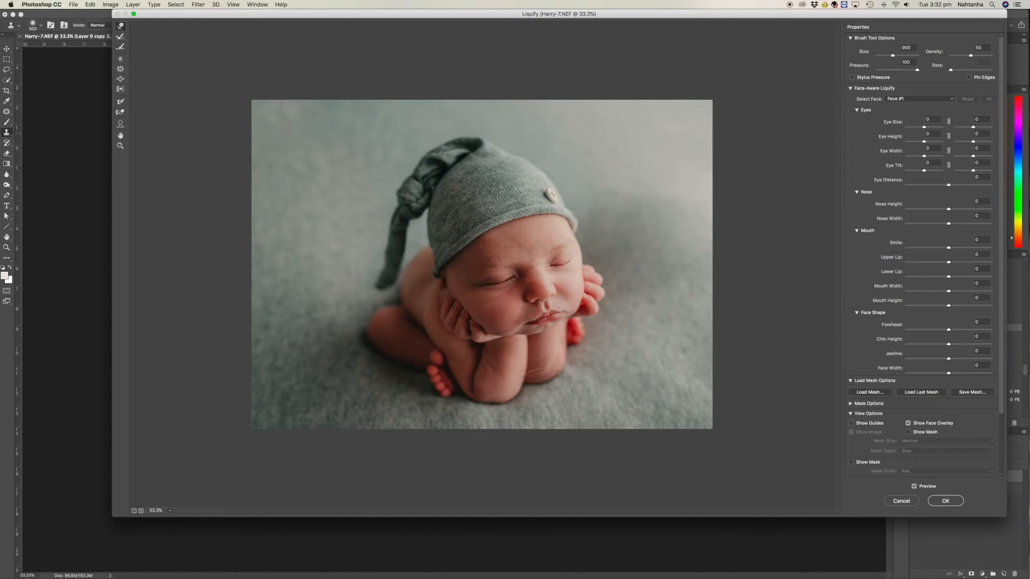
pyautogui.press(']')
pyautogui.press(']')
pyautogui.press(']')
pyautogui.press(']')
pyautogui.click(945, 503)
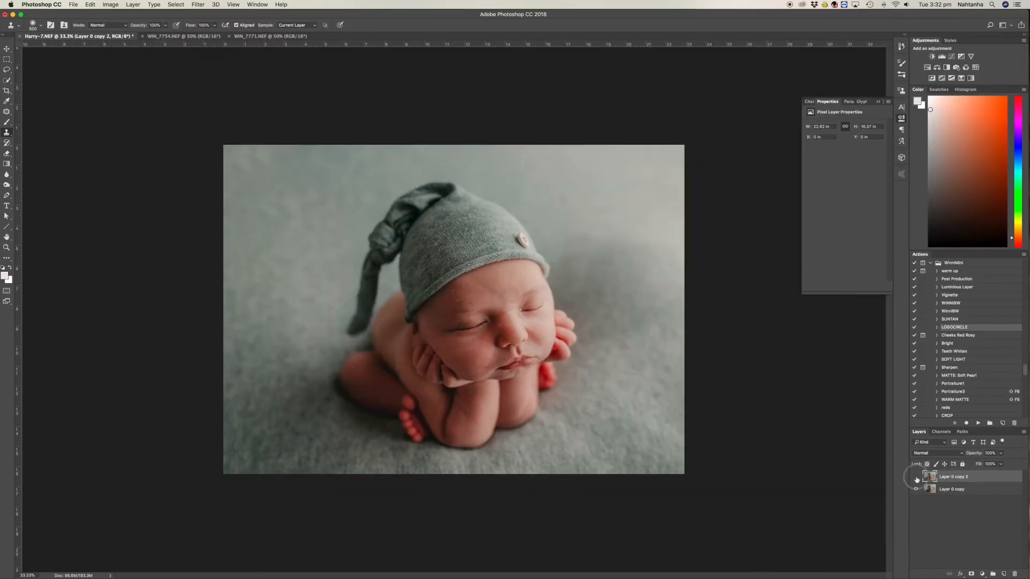
# Compare the image with and without the Liquify changes, then merge the visible layers and duplicate the result.
pyautogui.click(916, 478)
pyautogui.click(916, 478)
pyautogui.press('shift+super+e')
pyautogui.press('super+j')
# Remove the small blemishes from the baby's face, hand and arm with the Spot Healing Brush and merge the visible layers.
pyautogui.click(6, 113)
pyautogui.click(29, 113)
pyautogui.press('super+plus')
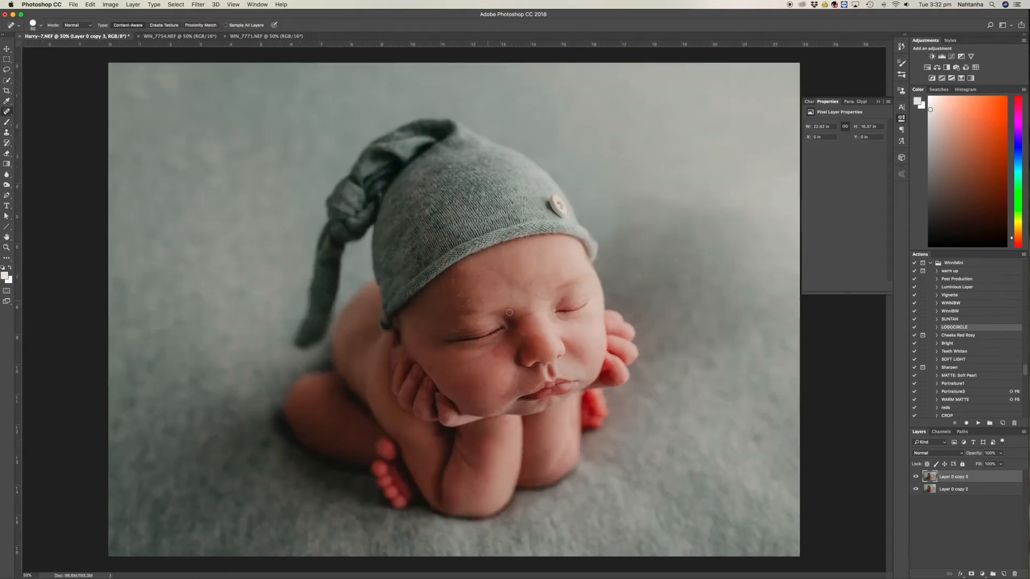
pyautogui.click(522, 334)
pyautogui.click(564, 319)
pyautogui.click(531, 378)
pyautogui.click(525, 388)
pyautogui.click(453, 468)
pyautogui.moveTo(534, 385); pyautogui.dragTo(534, 384)
pyautogui.click(444, 394)
pyautogui.click(469, 405)
pyautogui.click(454, 314)
pyautogui.click(530, 282)
pyautogui.click(537, 378)
pyautogui.click(523, 374)
pyautogui.press('shift+super+e')
pyautogui.press('super+minus')
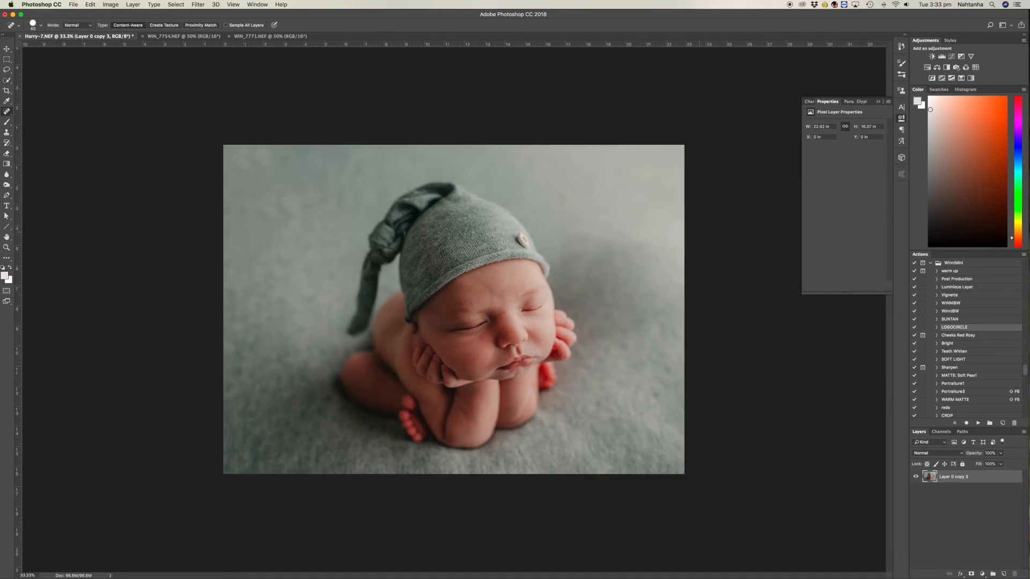
# Add a Hue/Saturation adjustment for the reds sampled from the face, narrow their colour range and shift the hue slightly to positive.
pyautogui.click(927, 67)
pyautogui.click(806, 137)
pyautogui.click(486, 336)
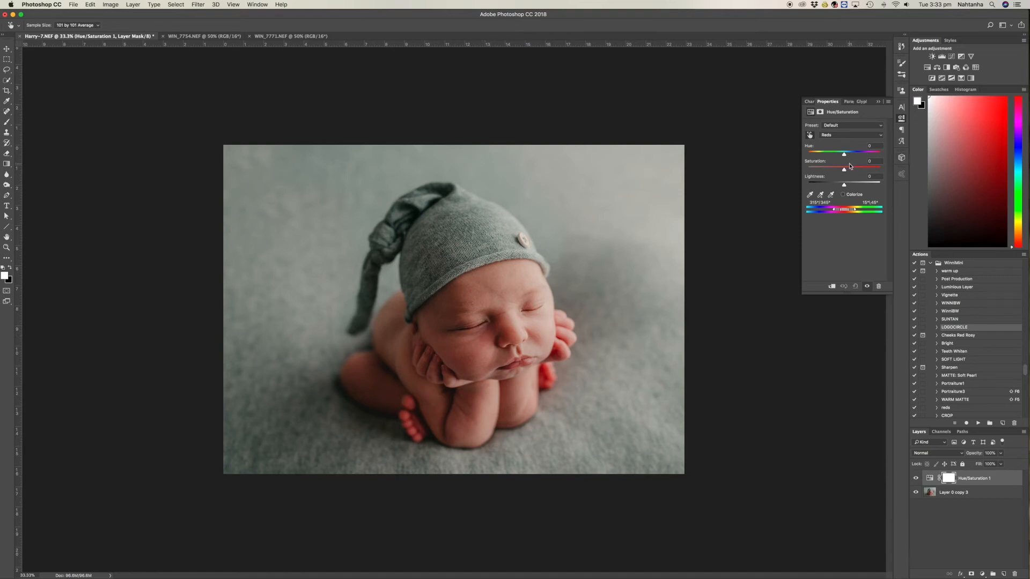
pyautogui.moveTo(844, 154); pyautogui.dragTo(880, 155)
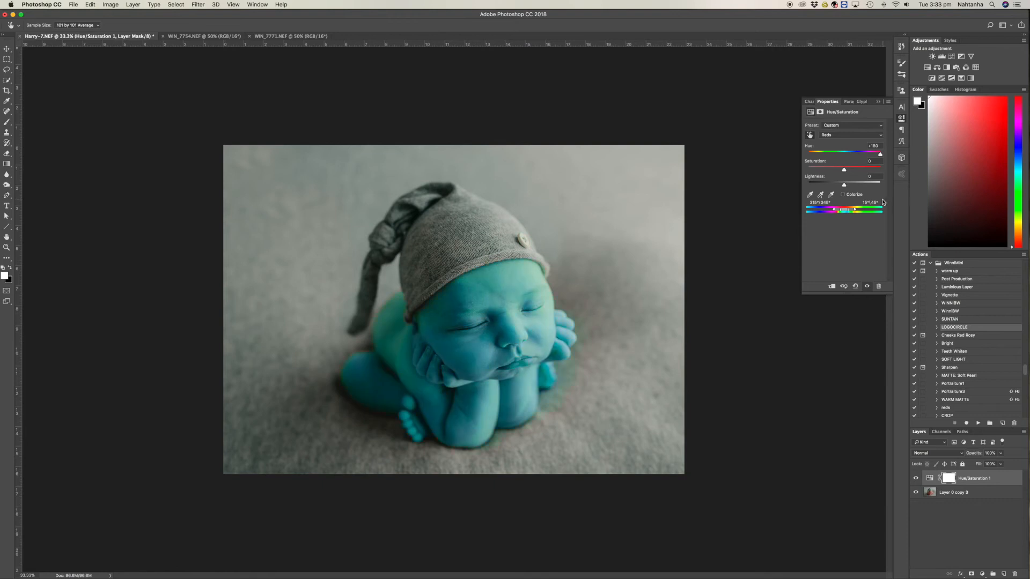
pyautogui.moveTo(856, 209); pyautogui.dragTo(849, 211)
pyautogui.moveTo(881, 156); pyautogui.dragTo(846, 156)
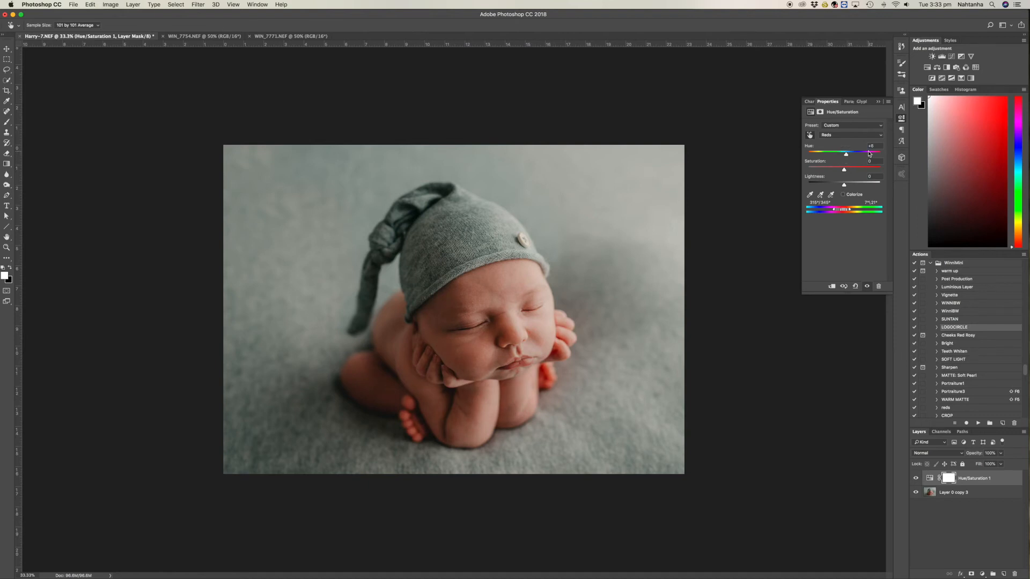
# Invert the adjustment's mask, paint the correction onto the face and folded leg with a 700 px white brush, and raise the reds' lightness slightly.
pyautogui.click(7, 123)
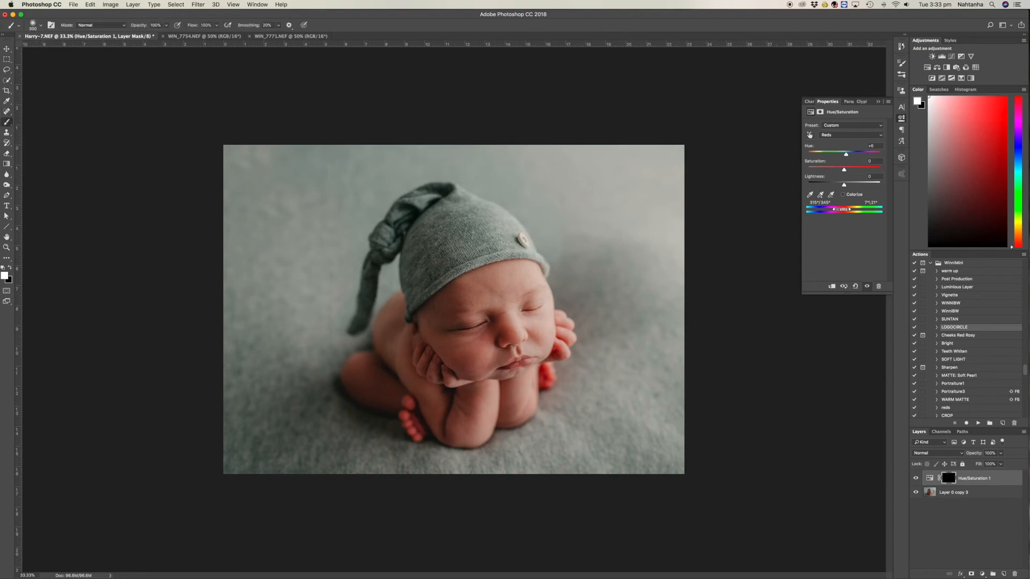
pyautogui.press(']')
pyautogui.press(']')
pyautogui.press(']')
pyautogui.press(']')
pyautogui.moveTo(457, 360)
pyautogui.mouseDown()
pyautogui.moveTo(470, 381)
pyautogui.moveTo(457, 421)
pyautogui.moveTo(428, 394)
pyautogui.moveTo(533, 395)
pyautogui.moveTo(478, 409)
pyautogui.moveTo(465, 348)
pyautogui.mouseUp()
pyautogui.moveTo(385, 390); pyautogui.dragTo(406, 386)
pyautogui.moveTo(844, 184); pyautogui.dragTo(848, 187)
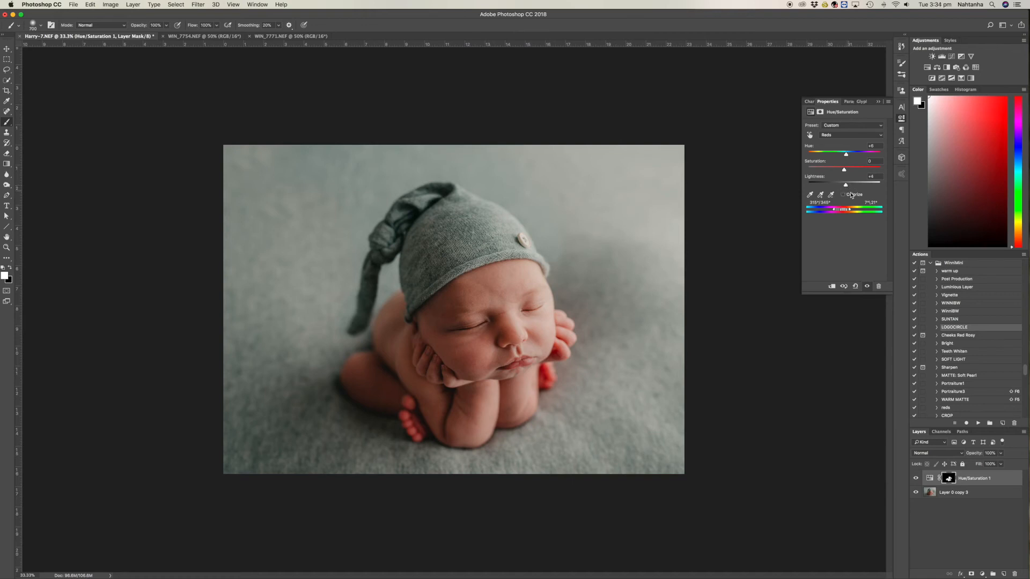
# Compare the image with and without the red correction, then merge the adjustment down and duplicate the layer.
pyautogui.click(916, 480)
pyautogui.click(916, 480)
pyautogui.press('super+e')
pyautogui.press('super+j')
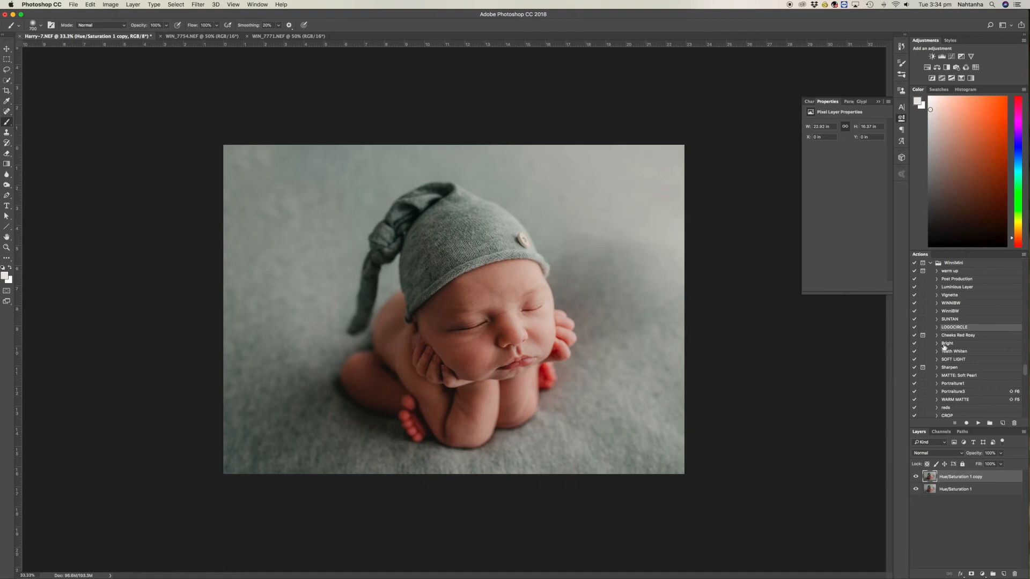
# Run the Portraiture1 action and paint its skin smoothing onto the baby's body and face through the mask.
pyautogui.click(960, 384)
pyautogui.click(978, 424)
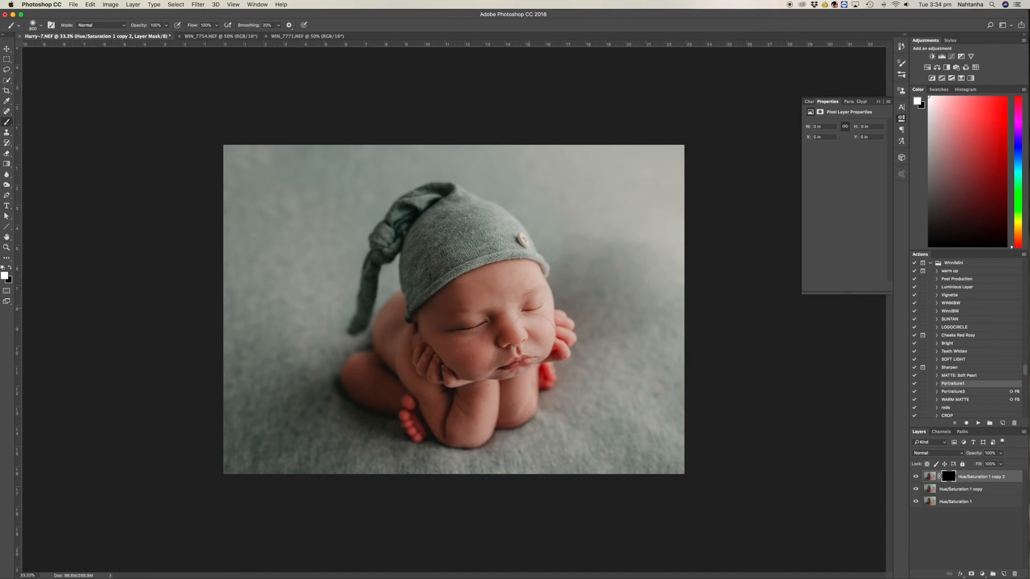
pyautogui.moveTo(381, 376)
pyautogui.mouseDown()
pyautogui.moveTo(456, 375)
pyautogui.moveTo(477, 343)
pyautogui.mouseUp()
# Mask the smoothing off fine details with a smaller black brush, lower the layer's opacity and merge the visible layers.
pyautogui.press('x')
pyautogui.press('[')
pyautogui.press('[')
pyautogui.press('[')
pyautogui.press('[')
pyautogui.press('[')
pyautogui.press('[')
pyautogui.press('[')
pyautogui.press(']')
pyautogui.press(']')
pyautogui.press('[')
pyautogui.press('[')
pyautogui.press('[')
pyautogui.moveTo(970, 449); pyautogui.dragTo(886, 455)
pyautogui.press('super+shift+e')
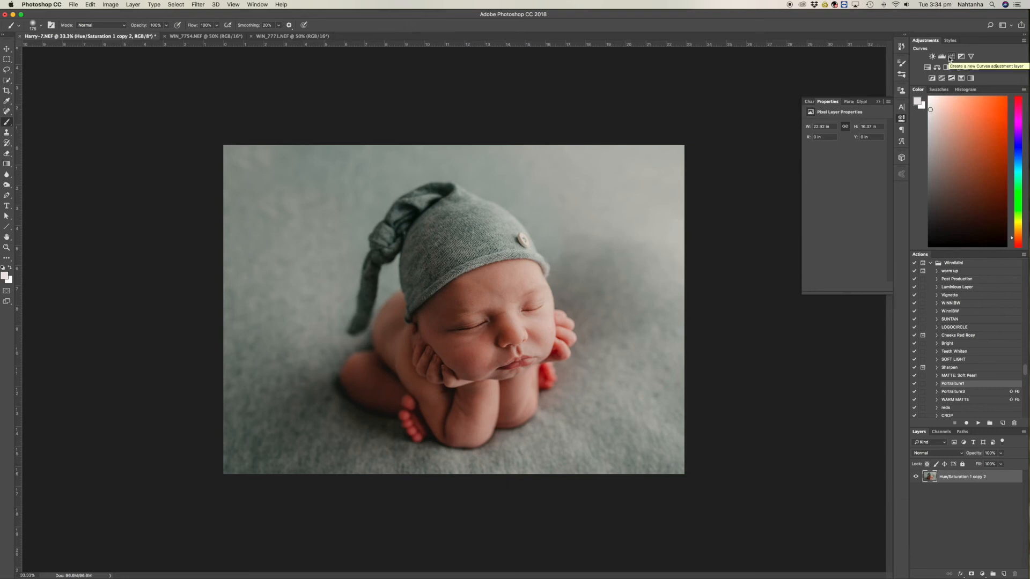
# Duplicate the layer and blend a gradient in the sampled grey-green backdrop colour over the photo's lower-left corner.
pyautogui.click(7, 165)
pyautogui.keyDown('alt'); pyautogui.click(260, 343); pyautogui.keyUp('alt')
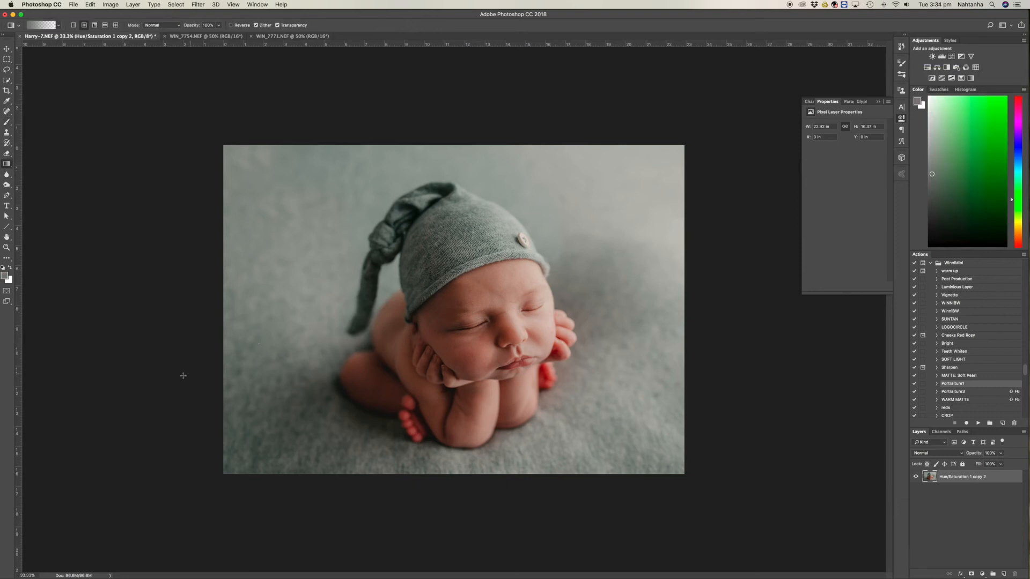
pyautogui.press('super+j')
pyautogui.moveTo(175, 433); pyautogui.dragTo(342, 384)
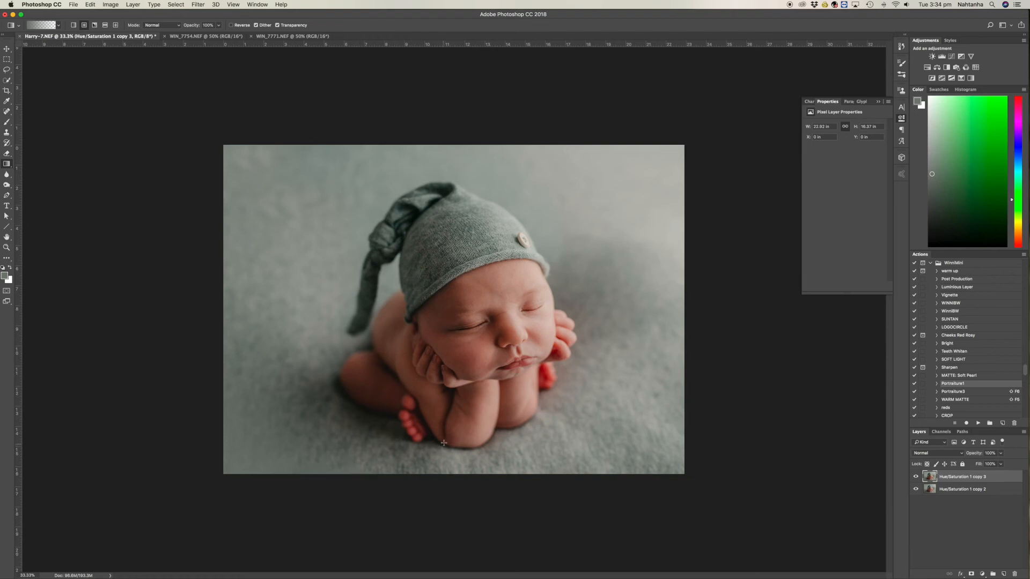
# Even out the backdrop at the photo's upper right and right edge with gradients in colours sampled from the backdrop.
pyautogui.keyDown('alt'); pyautogui.click(662, 171); pyautogui.keyUp('alt')
pyautogui.keyDown('alt'); pyautogui.click(670, 161); pyautogui.keyUp('alt')
pyautogui.moveTo(727, 124); pyautogui.dragTo(570, 226)
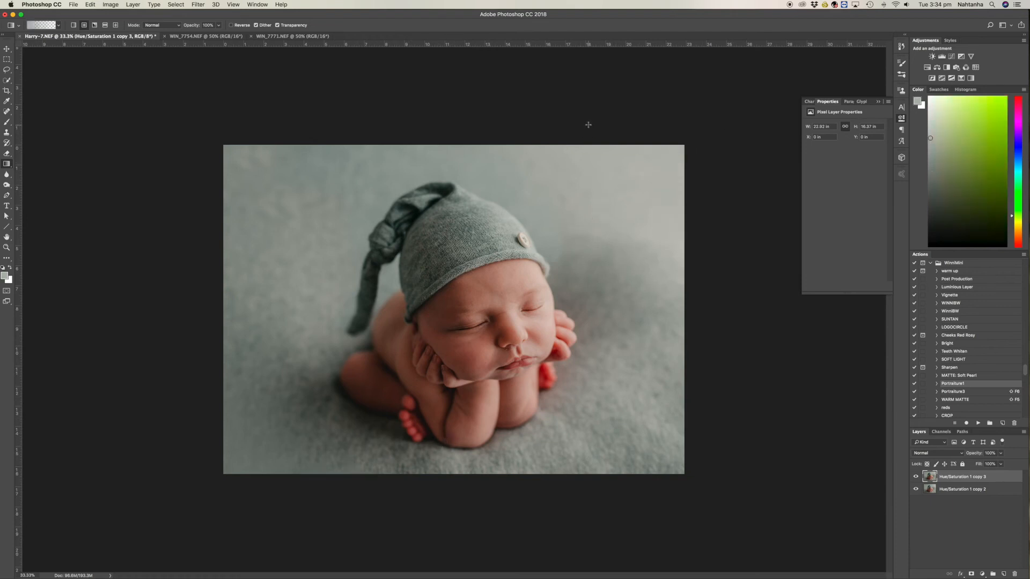
pyautogui.keyDown('alt'); pyautogui.click(657, 266); pyautogui.keyUp('alt')
pyautogui.moveTo(724, 112); pyautogui.dragTo(592, 229)
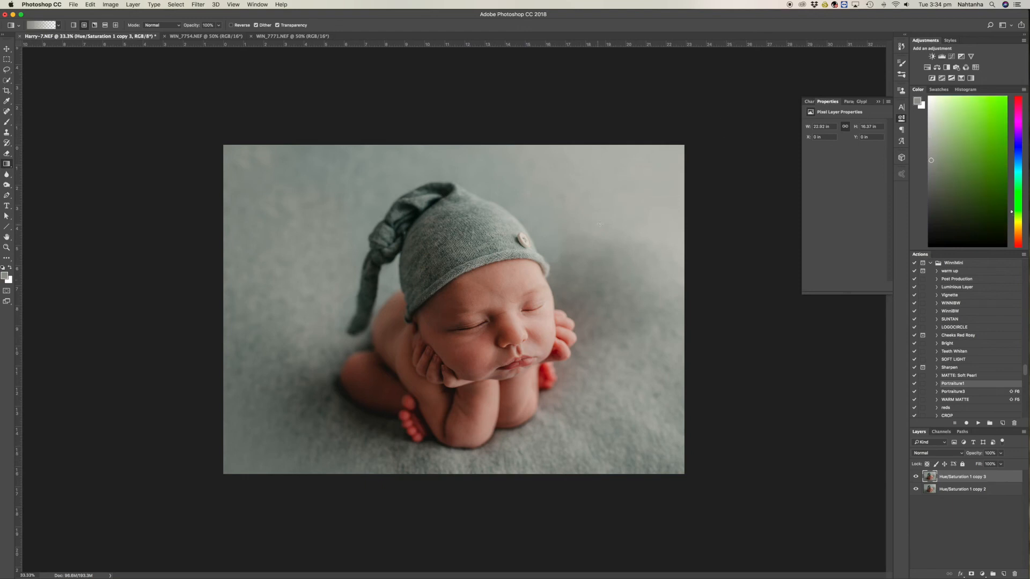
pyautogui.moveTo(611, 130); pyautogui.dragTo(548, 180)
pyautogui.moveTo(726, 263); pyautogui.dragTo(639, 309)
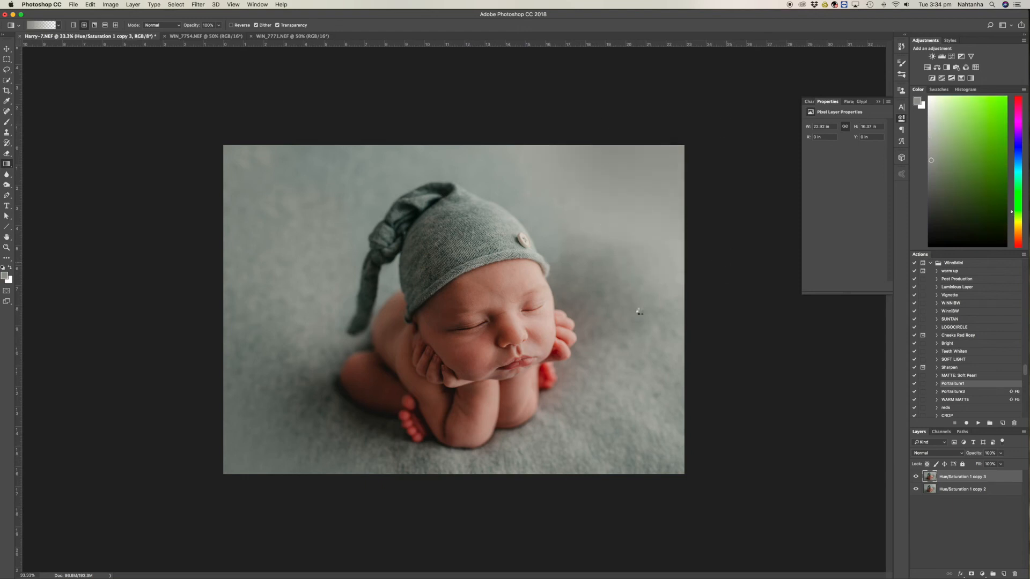
pyautogui.moveTo(568, 121); pyautogui.dragTo(511, 194)
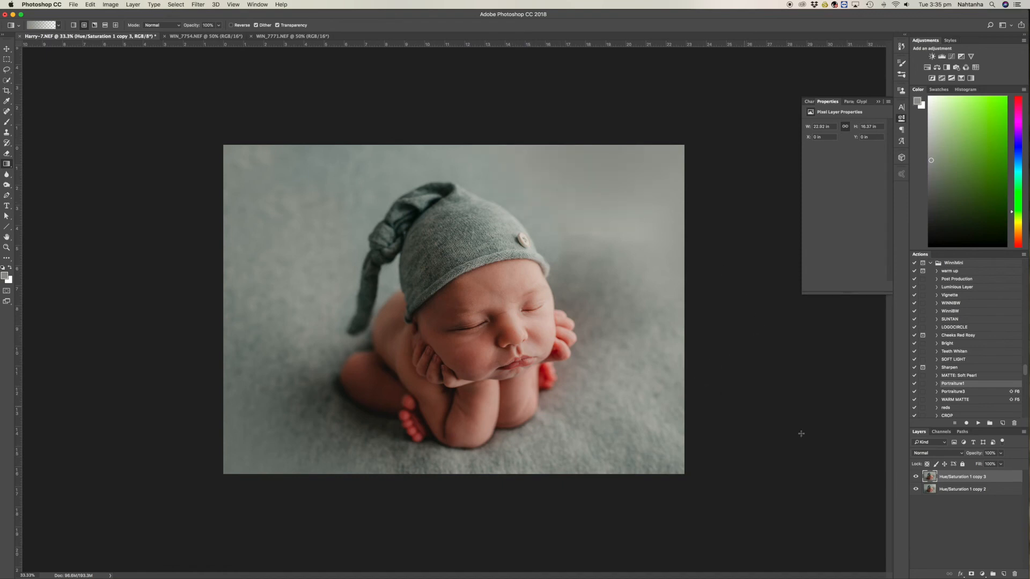
# Compare the image with and without the gradient layer and lower that layer's opacity.
pyautogui.click(916, 477)
pyautogui.click(916, 477)
pyautogui.moveTo(974, 453); pyautogui.dragTo(870, 442)
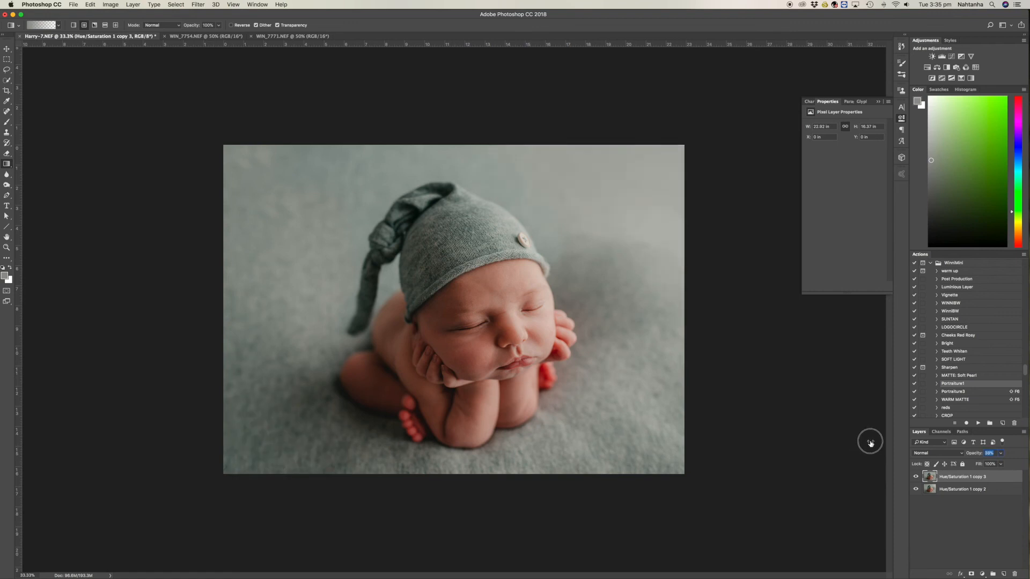
# Merge the visible layers, duplicate the result and apply the Sharpen More filter to the duplicate.
pyautogui.press('super+shift+e')
pyautogui.press('super+j')
pyautogui.click(198, 5)
pyautogui.moveTo(241, 146)
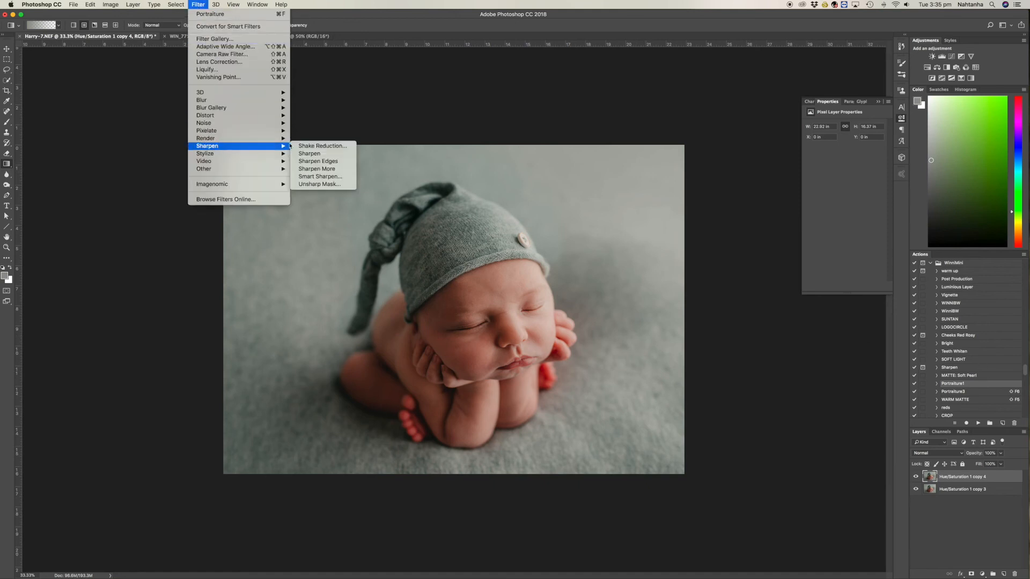
pyautogui.click(305, 169)
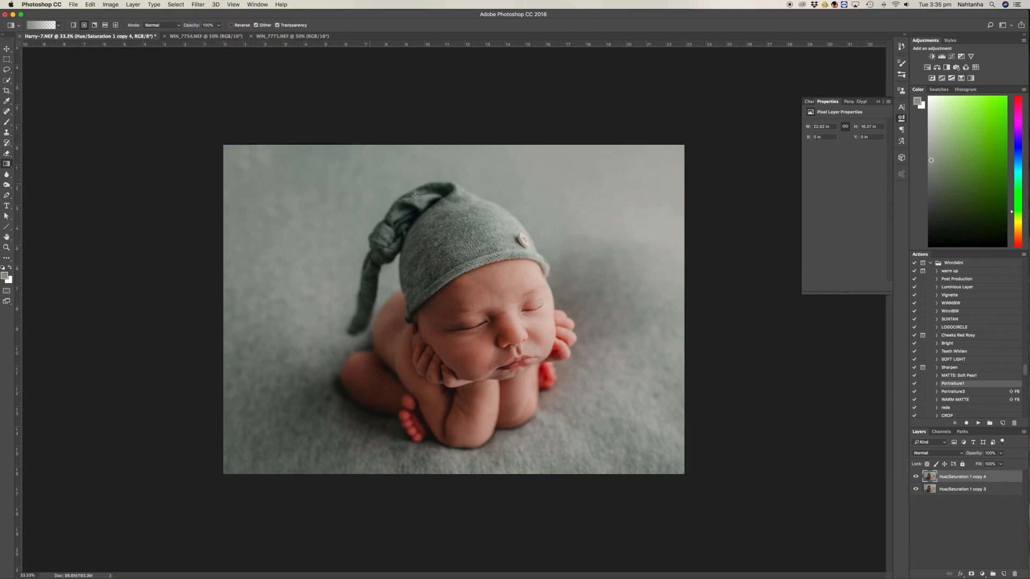
# Hide the sharpening behind an inverted mask, paint it back onto the baby's facial features in white and merge the visible layers.
pyautogui.click(971, 574)
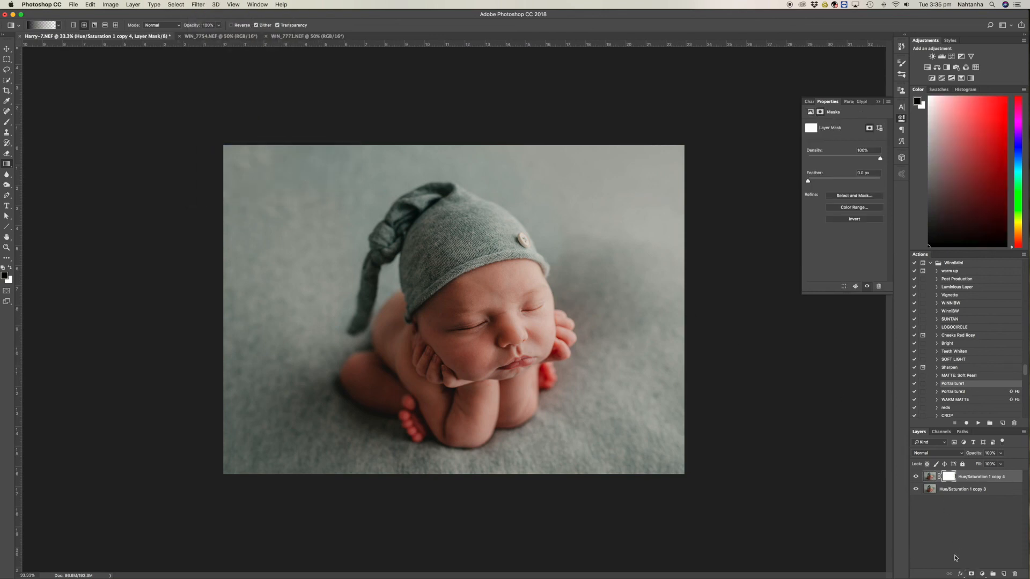
pyautogui.press('super+i')
pyautogui.click(7, 123)
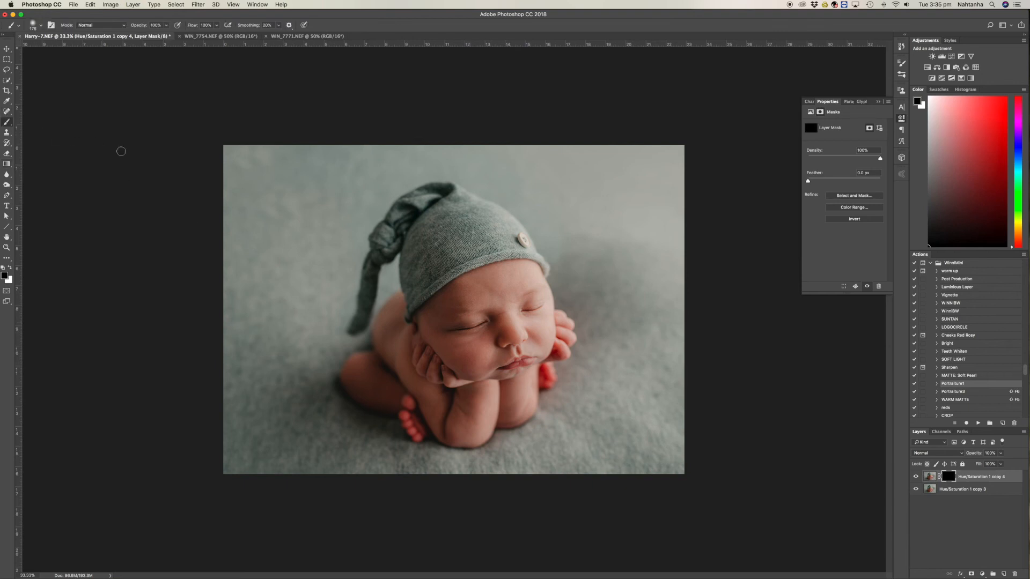
pyautogui.press('x')
pyautogui.moveTo(494, 312)
pyautogui.mouseDown()
pyautogui.moveTo(453, 321)
pyautogui.moveTo(487, 322)
pyautogui.moveTo(503, 341)
pyautogui.mouseUp()
pyautogui.press('super+shift+e')
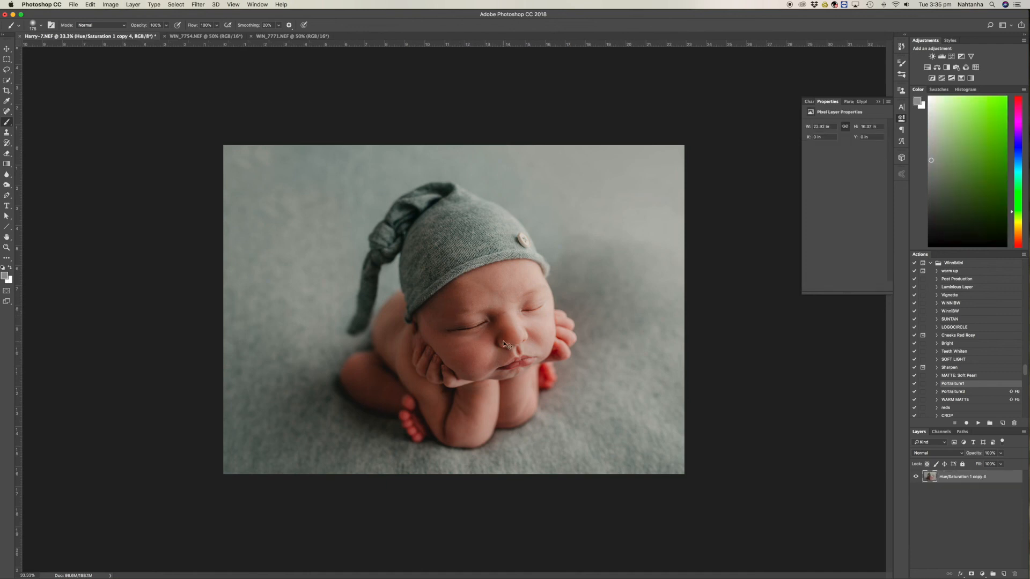
# Flatten the image and add a Hue/Saturation adjustment that sets the Reds saturation to -31.
pyautogui.press('super+minus')
pyautogui.click(1023, 431)
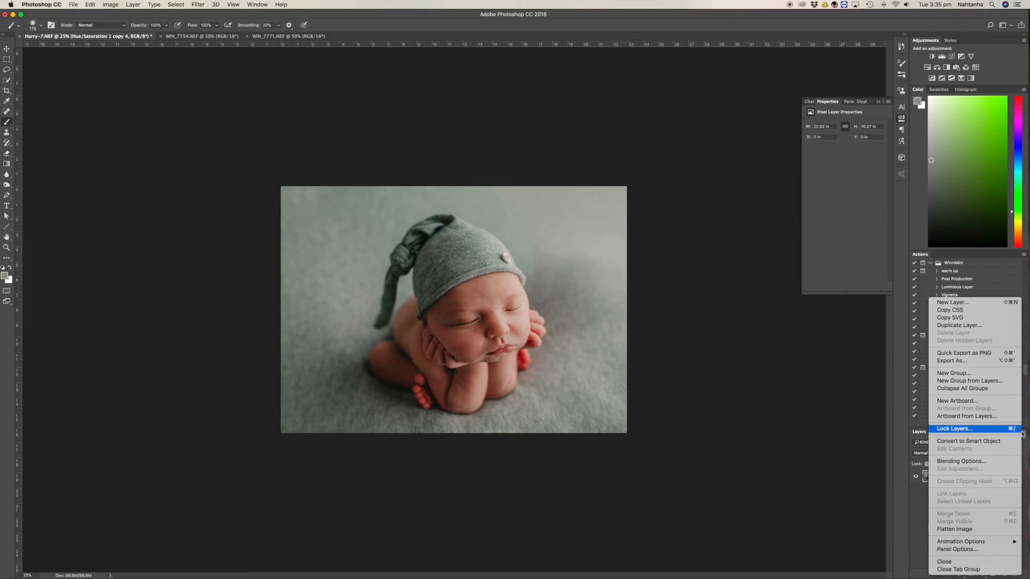
pyautogui.click(954, 530)
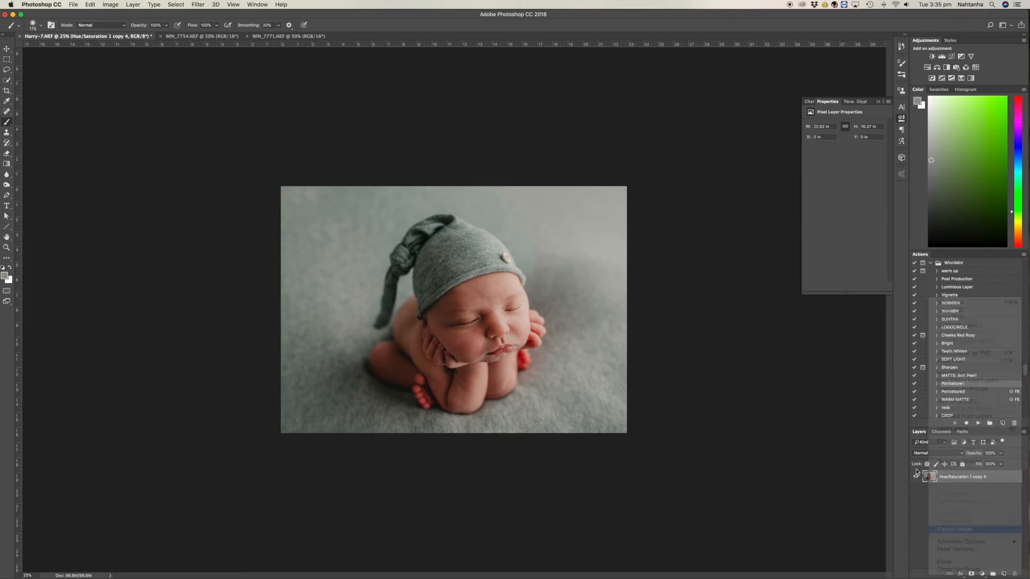
pyautogui.click(927, 68)
pyautogui.click(810, 135)
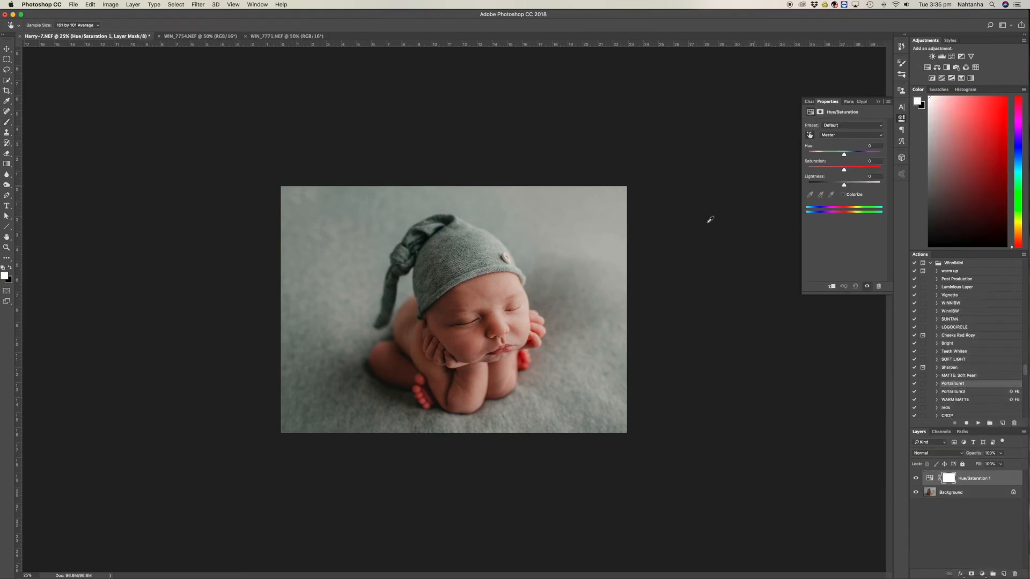
pyautogui.click(525, 351)
pyautogui.moveTo(844, 169); pyautogui.dragTo(833, 170)
# Limit the red desaturation to the baby's feet by painting white on the adjustment's inverted mask, and merge it down.
pyautogui.press('b')
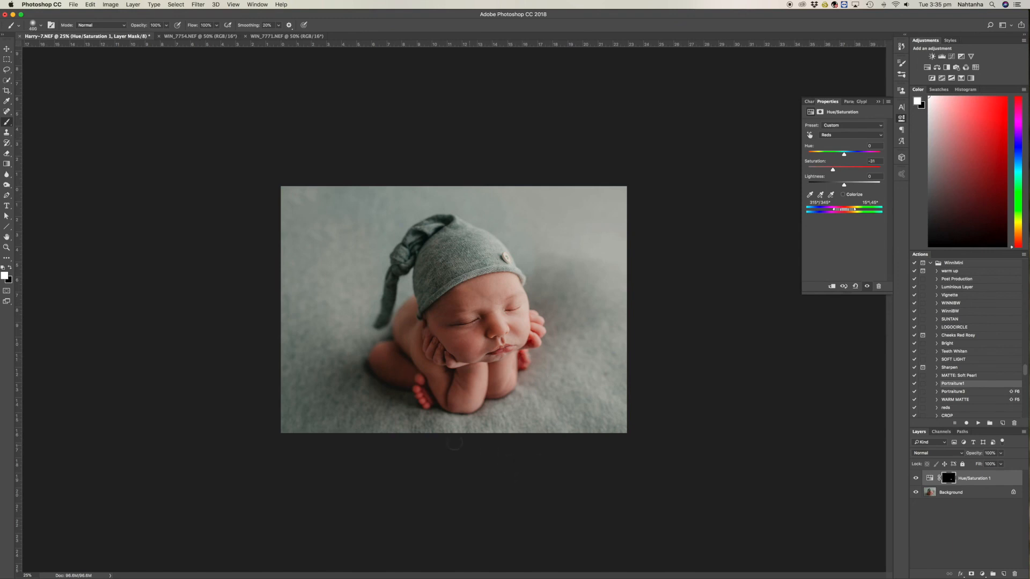
pyautogui.click(423, 375)
pyautogui.press('super+e')
# Duplicate the background, shift the Yellows hue slightly with a Hue/Saturation adjustment, compare it on and off, and merge the visible layers.
pyautogui.press('super+j')
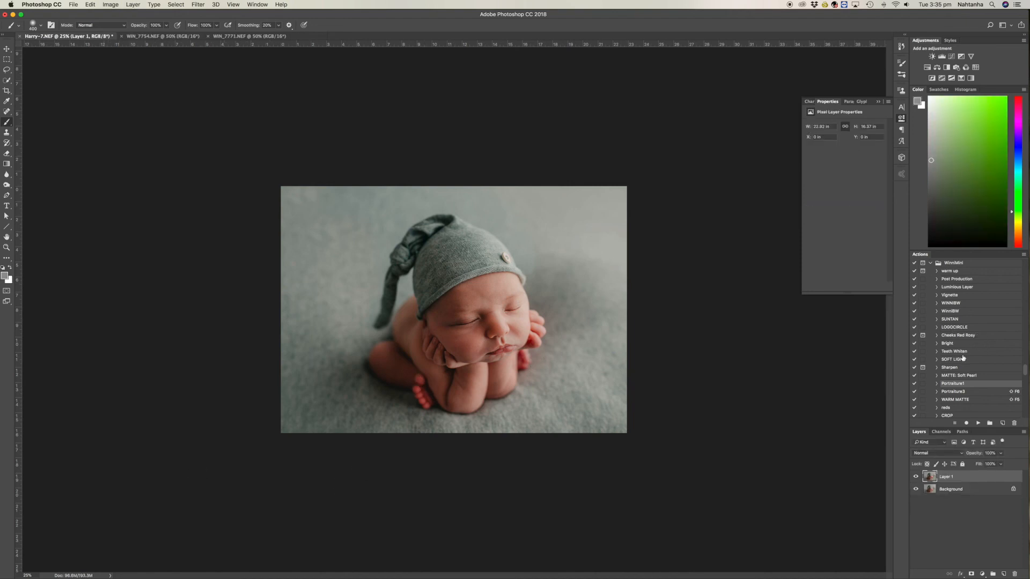
pyautogui.click(927, 67)
pyautogui.click(834, 134)
pyautogui.click(830, 146)
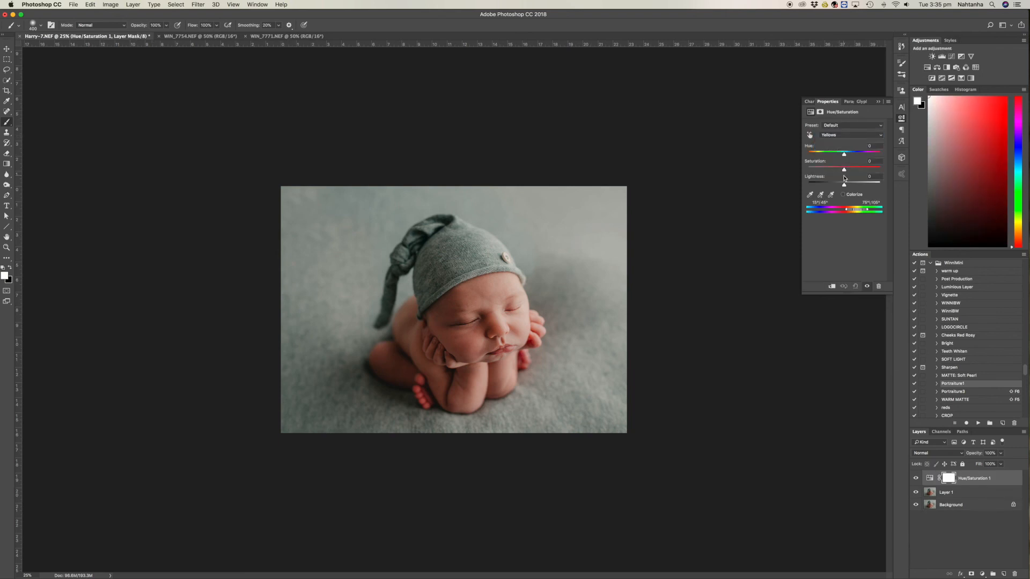
pyautogui.moveTo(843, 154); pyautogui.dragTo(842, 155)
pyautogui.click(916, 479)
pyautogui.click(917, 479)
pyautogui.press('shift+super+e')
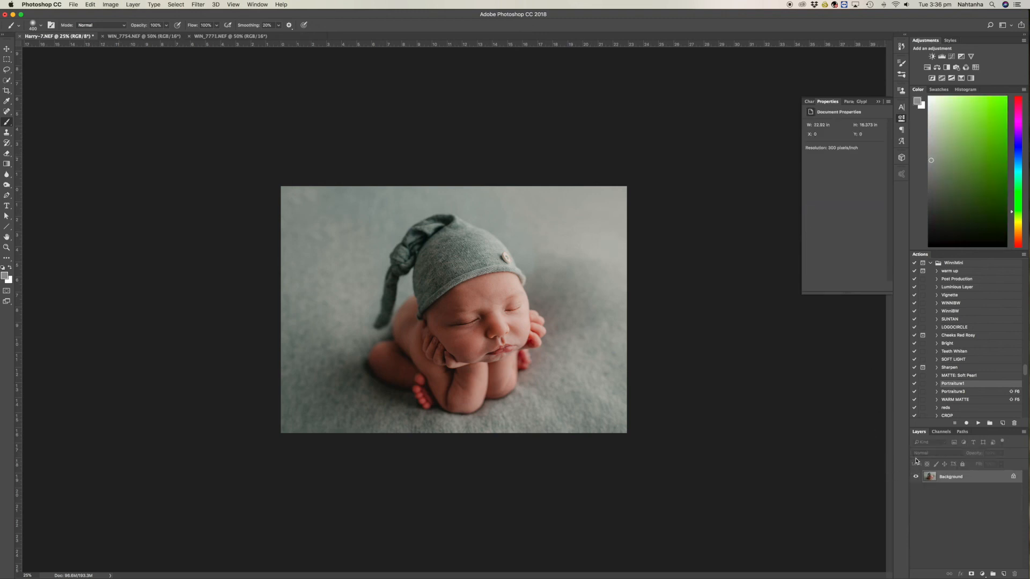
# Save the finished photo in the client's folder as a baseline standard JPEG with maximum quality 12.
pyautogui.press('super+equal')
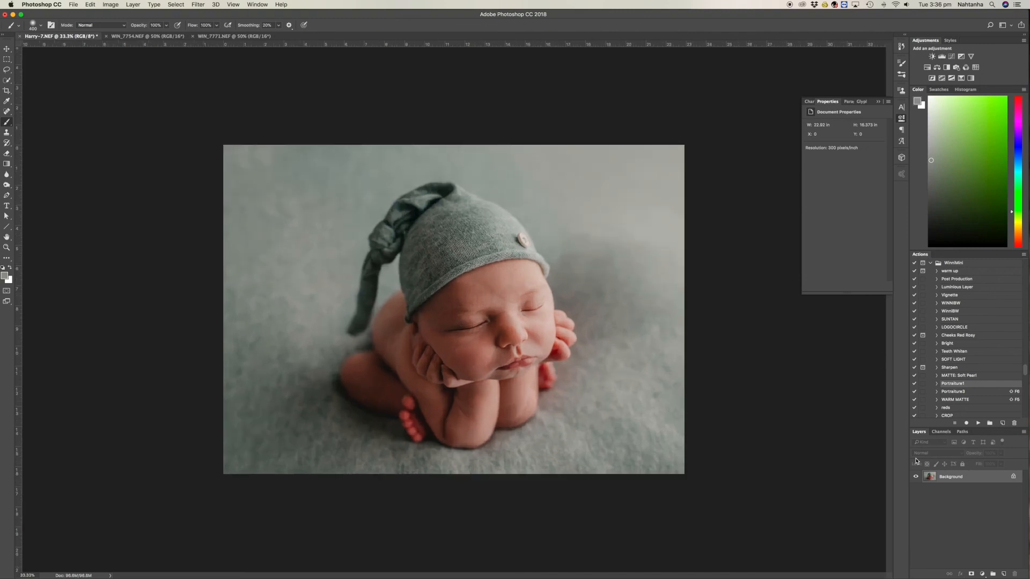
pyautogui.press('shift+super+s')
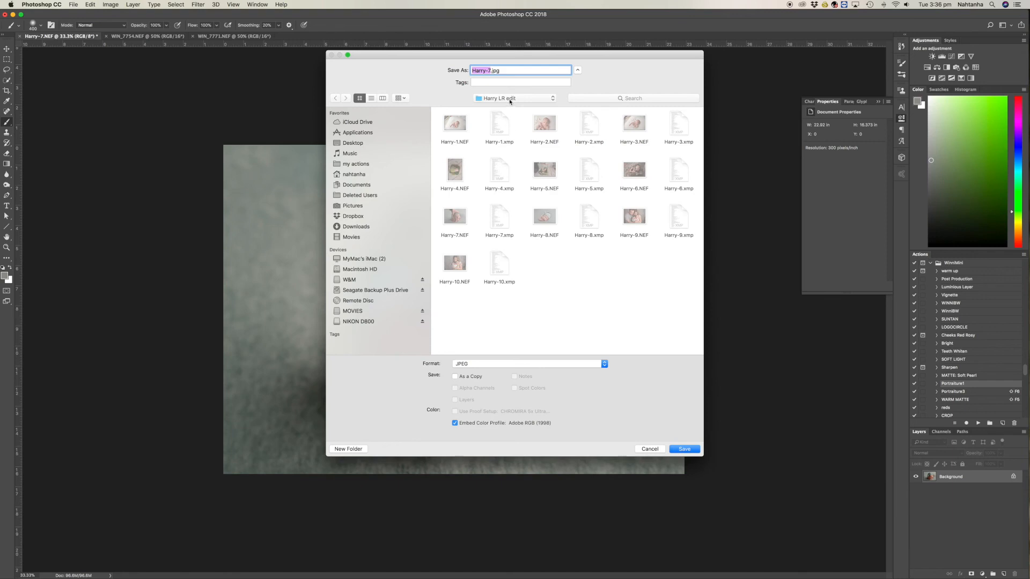
pyautogui.click(509, 98)
pyautogui.click(499, 108)
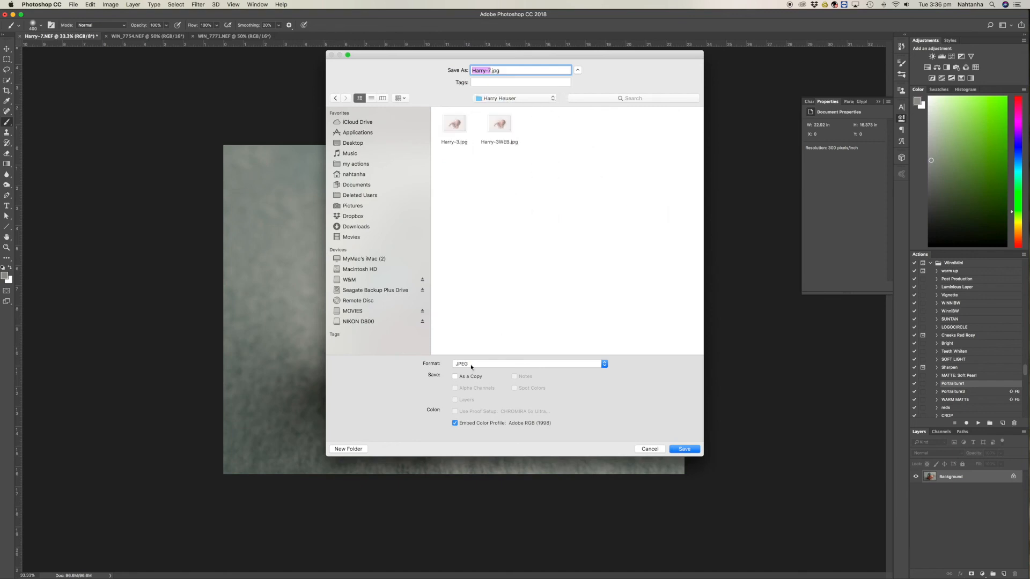
pyautogui.click(685, 449)
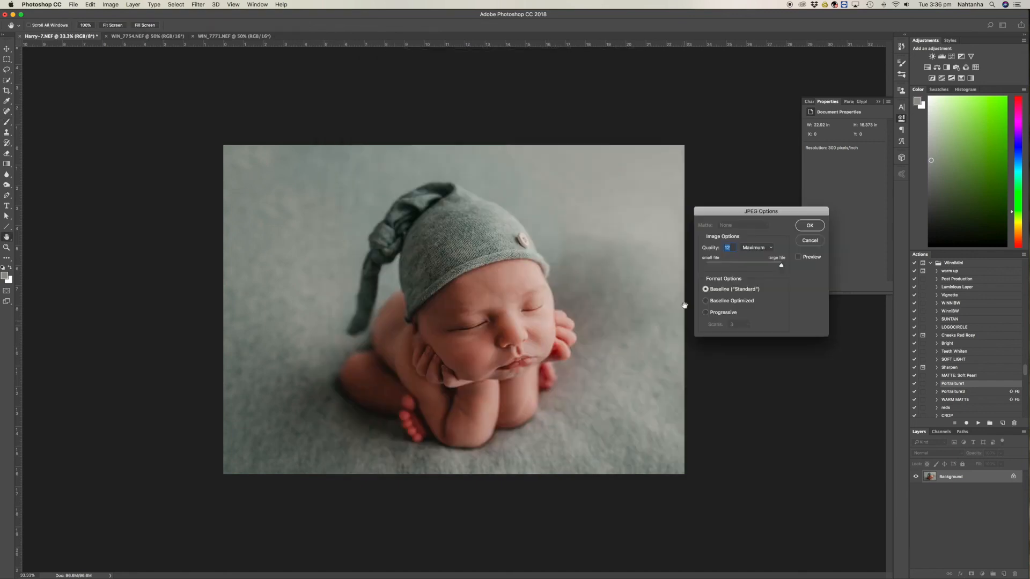
pyautogui.click(814, 224)
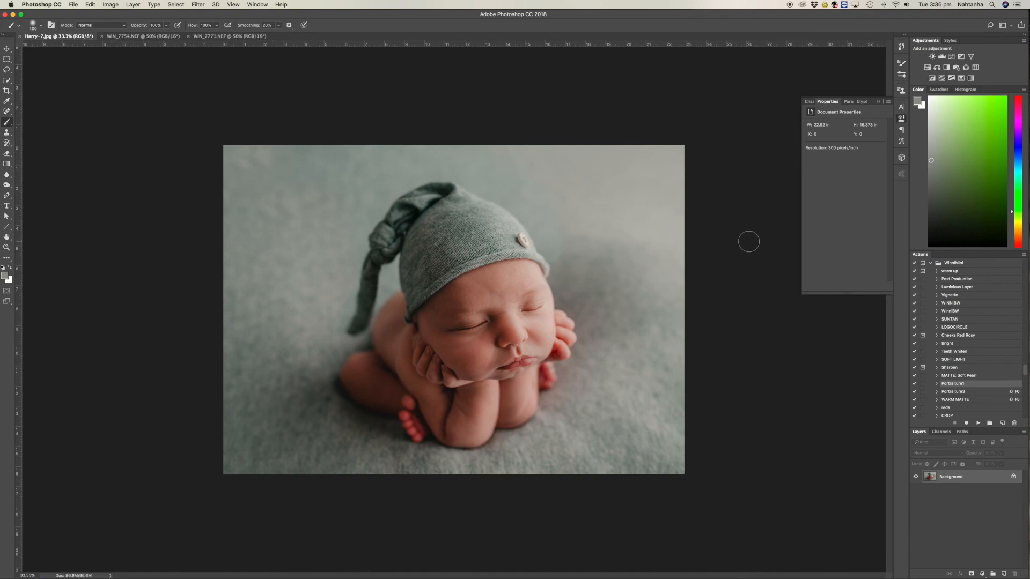
# Run the LOGOCIRCLE action, place the round white logo over the baby's lower back and set its opacity to 84%.
pyautogui.click(960, 326)
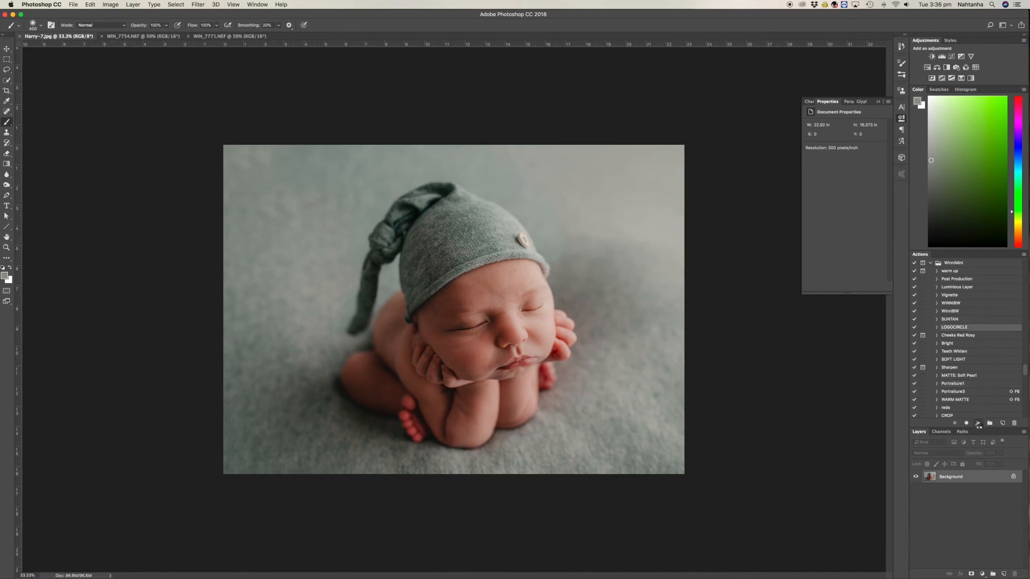
pyautogui.click(979, 423)
pyautogui.moveTo(556, 382)
pyautogui.mouseDown()
pyautogui.moveTo(581, 406)
pyautogui.moveTo(375, 358)
pyautogui.moveTo(406, 382)
pyautogui.mouseUp()
pyautogui.press('Return')
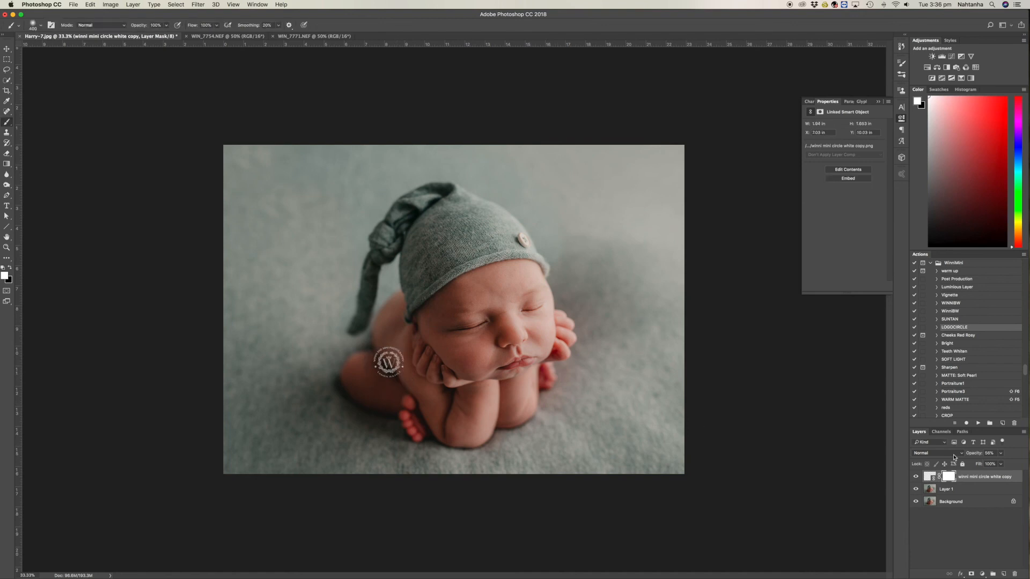
pyautogui.moveTo(970, 454); pyautogui.dragTo(976, 460)
# Export the watermarked photo for web as a JPEG 2048 px wide, adding WEB to the end of its file name.
pyautogui.press('super+s')
pyautogui.press('super+alt+shift+s')
pyautogui.moveTo(657, 289); pyautogui.dragTo(665, 291)
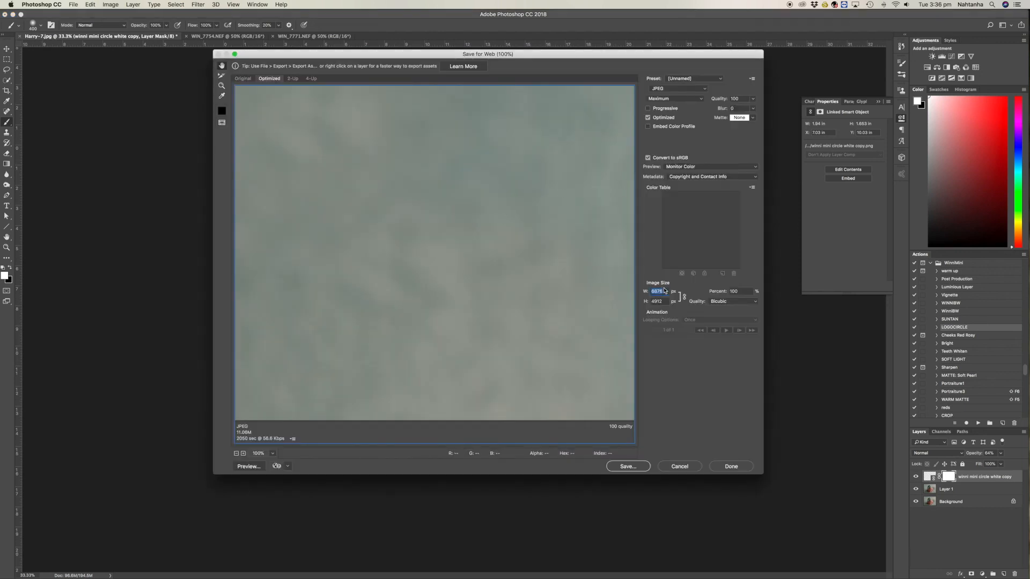
pyautogui.write('2048')
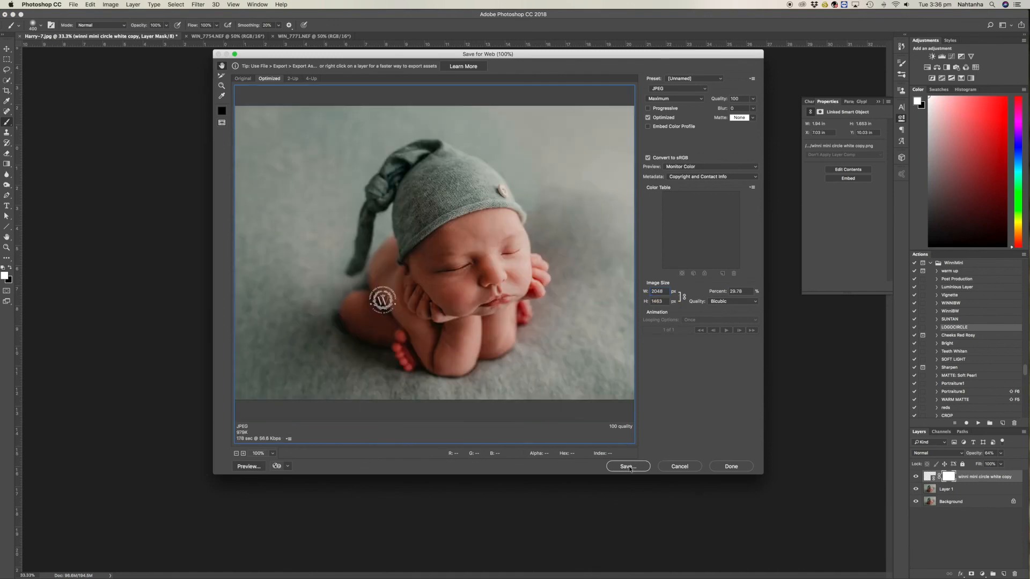
pyautogui.click(628, 467)
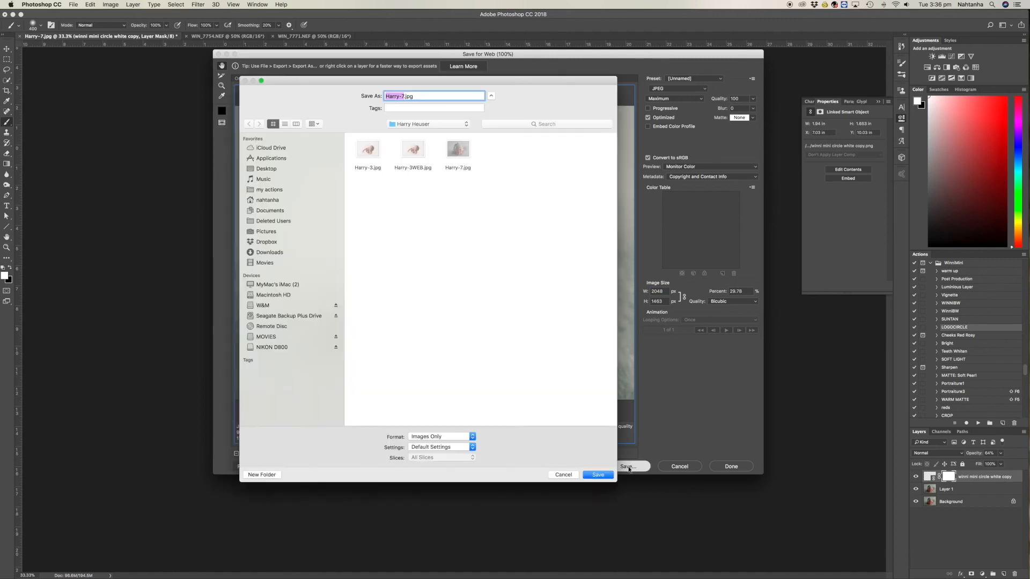
pyautogui.press('Right')
pyautogui.write('WEB')
pyautogui.click(592, 475)
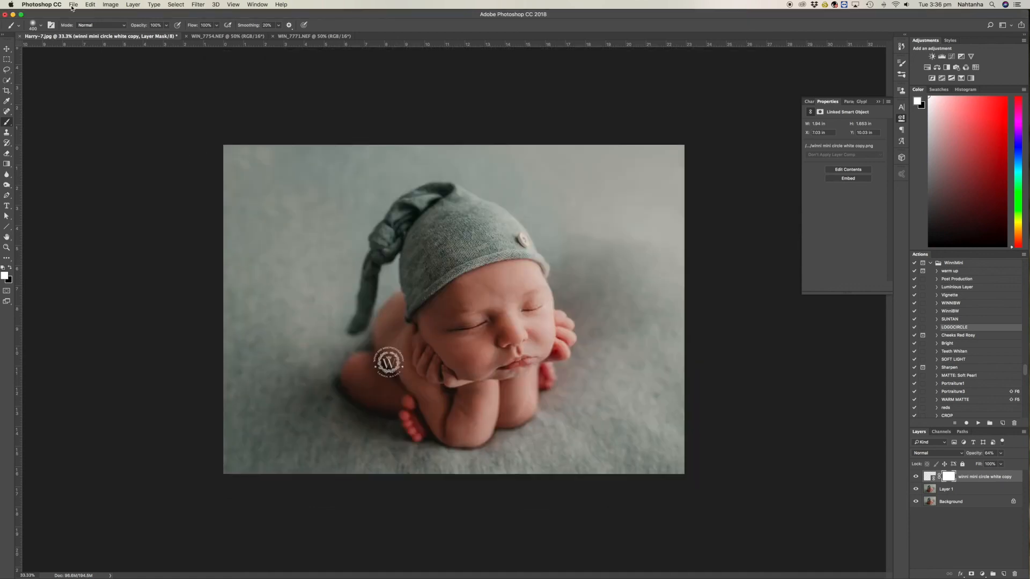
# Switch to QuickTime Player, quit it and save the document as Screen Recording.mov on the Desktop.
pyautogui.moveTo(403, 571)
pyautogui.click(456, 569)
pyautogui.click(587, 183)
pyautogui.click(432, 568)
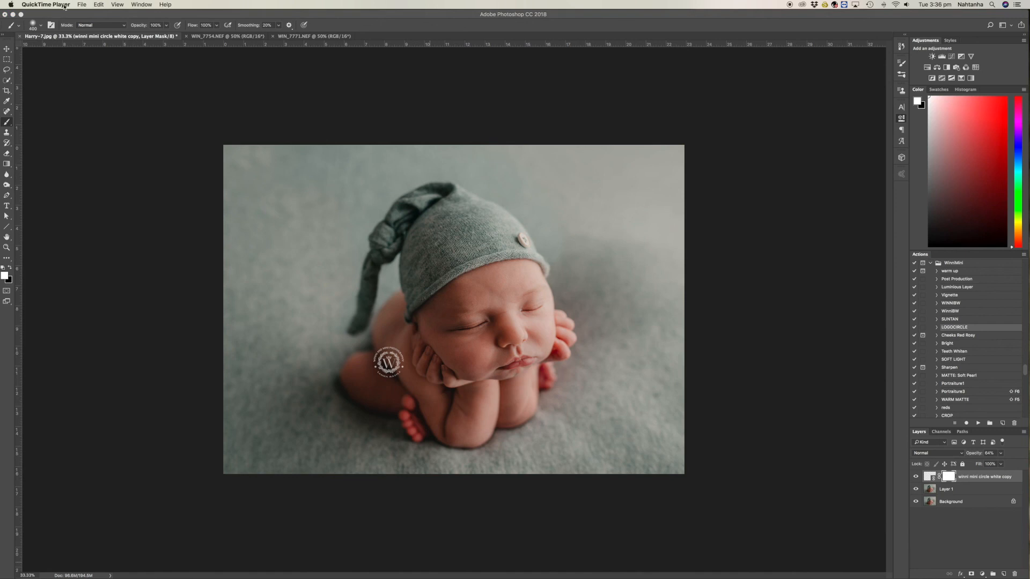
pyautogui.click(33, 5)
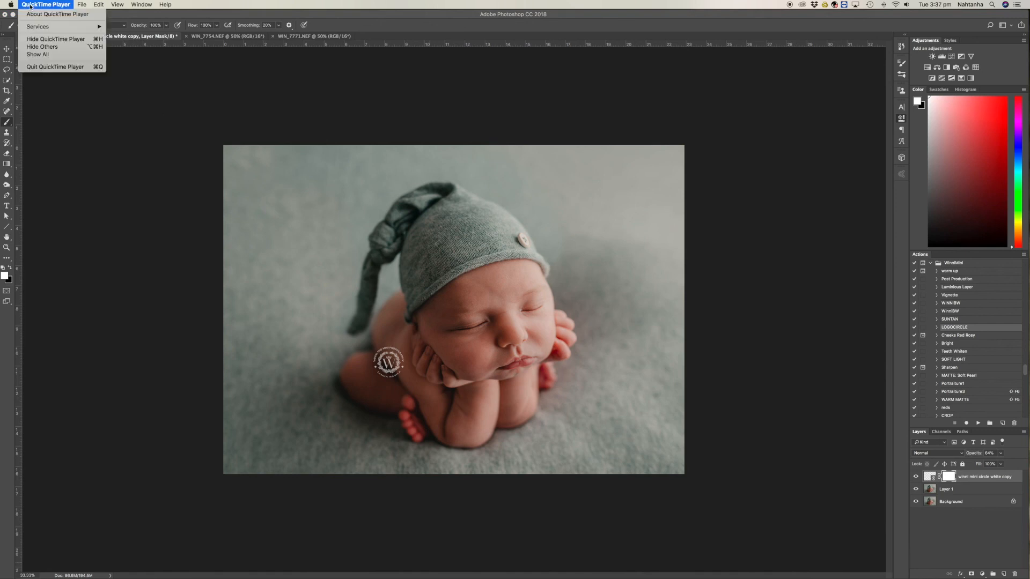
pyautogui.click(54, 69)
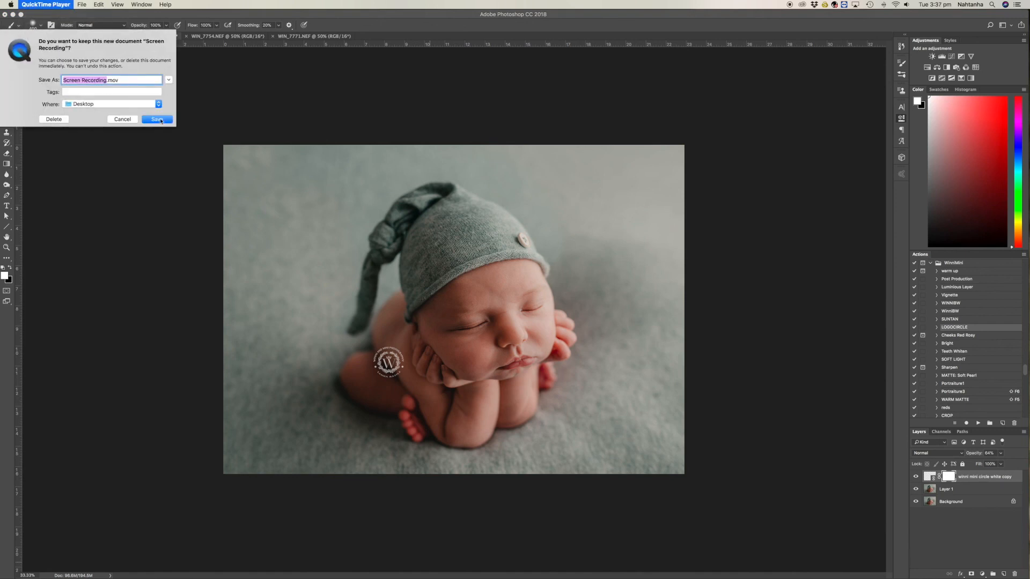
pyautogui.click(157, 120)
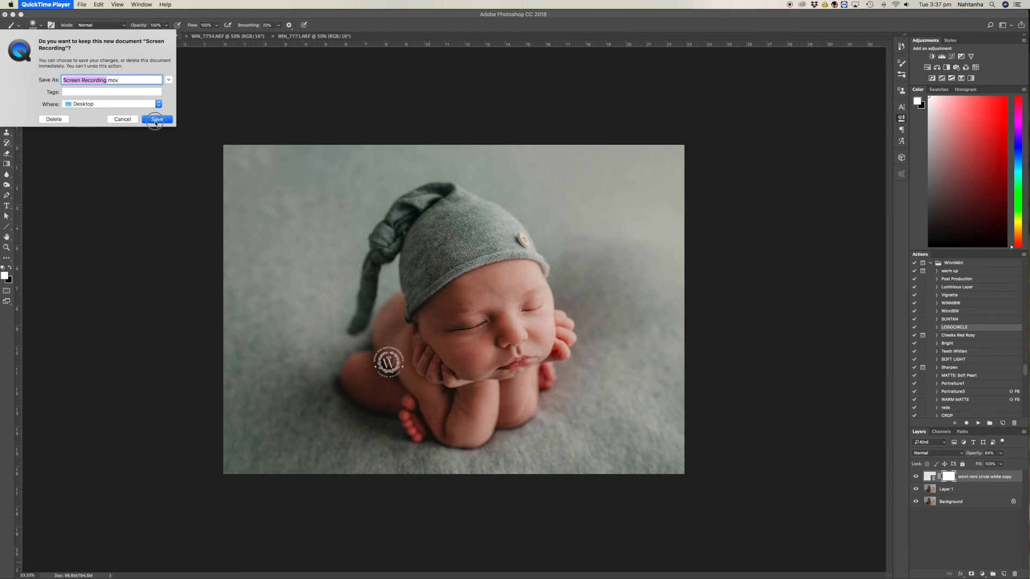